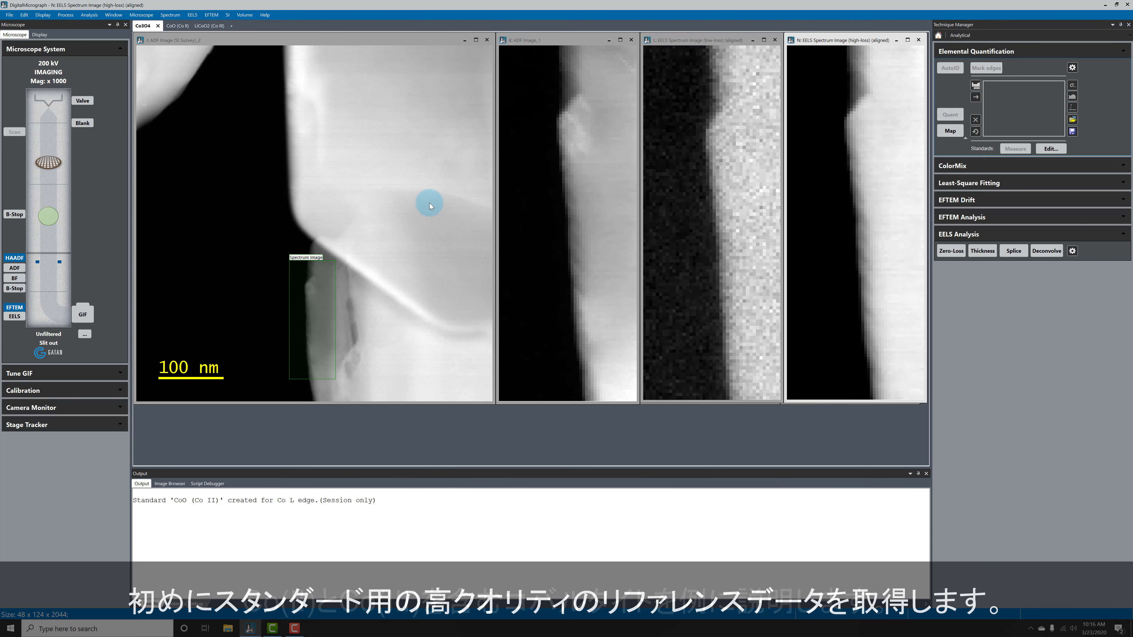
- Compare the CoO and LiCoO2 datasets, then nudge the CoO summing region up onto a thin area
click(173, 25)
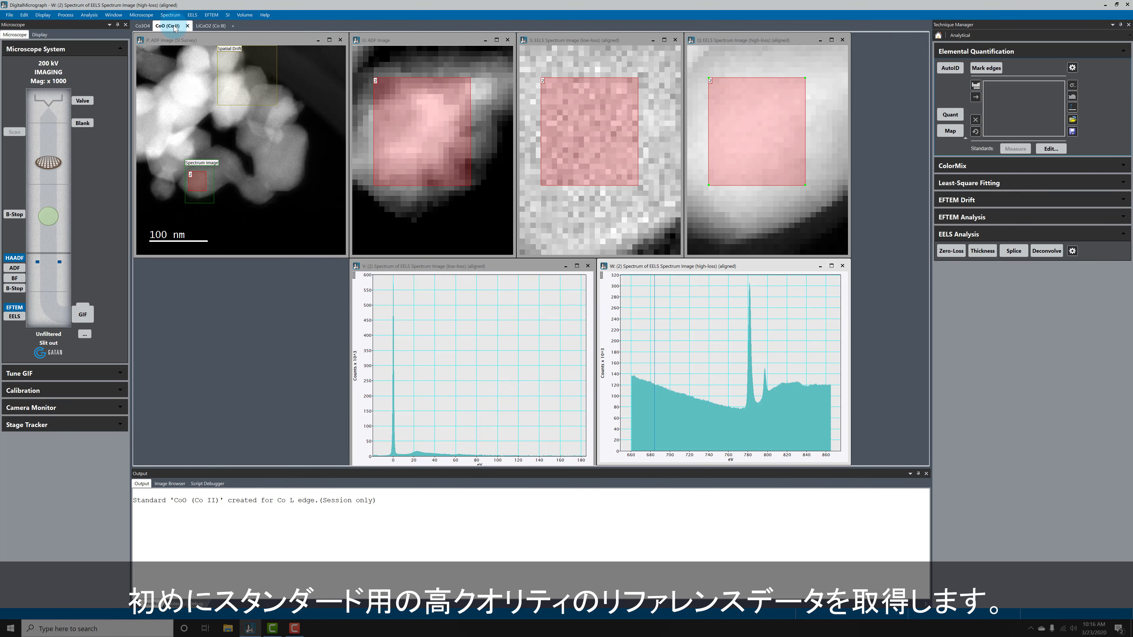
click(216, 26)
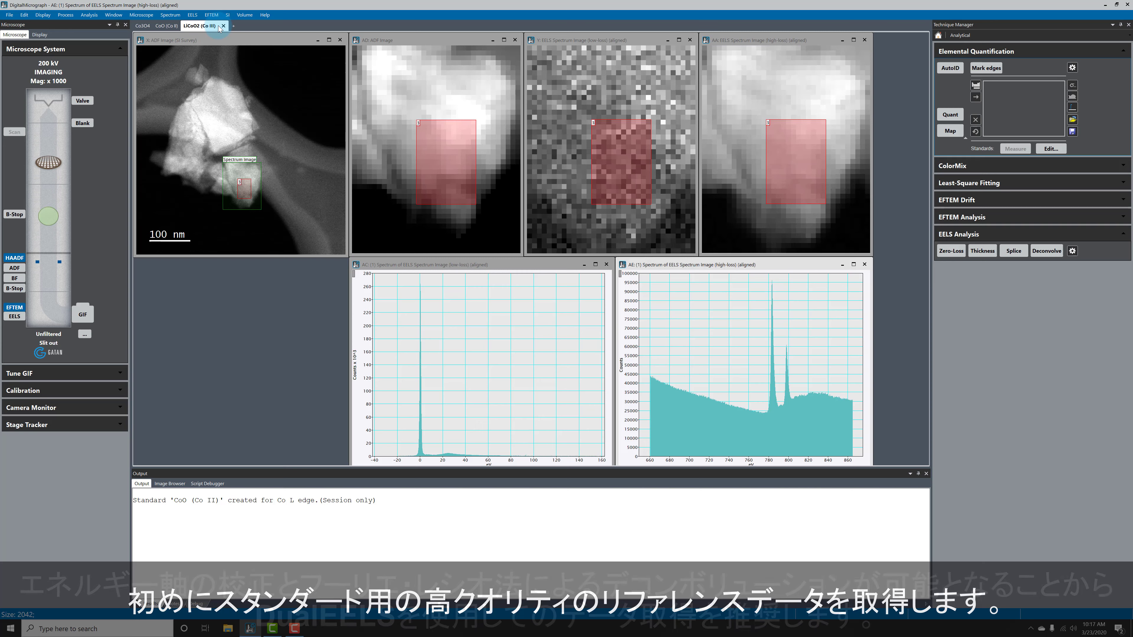
click(168, 27)
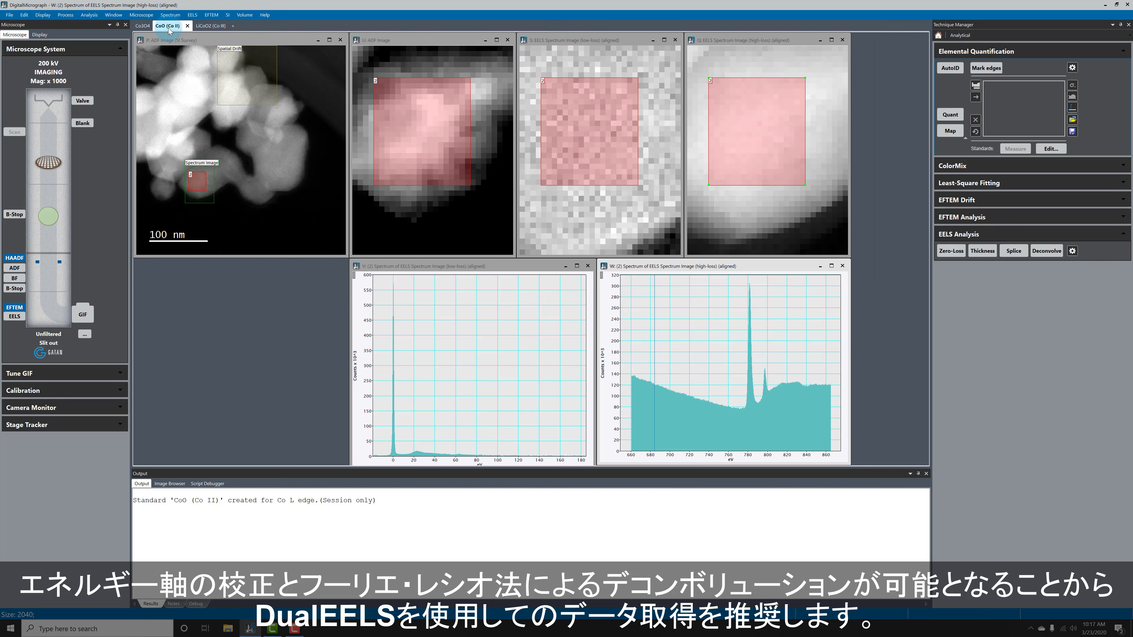
mouse_move(806, 130)
mouse_down()
mouse_move(792, 120)
mouse_move(812, 129)
mouse_up()
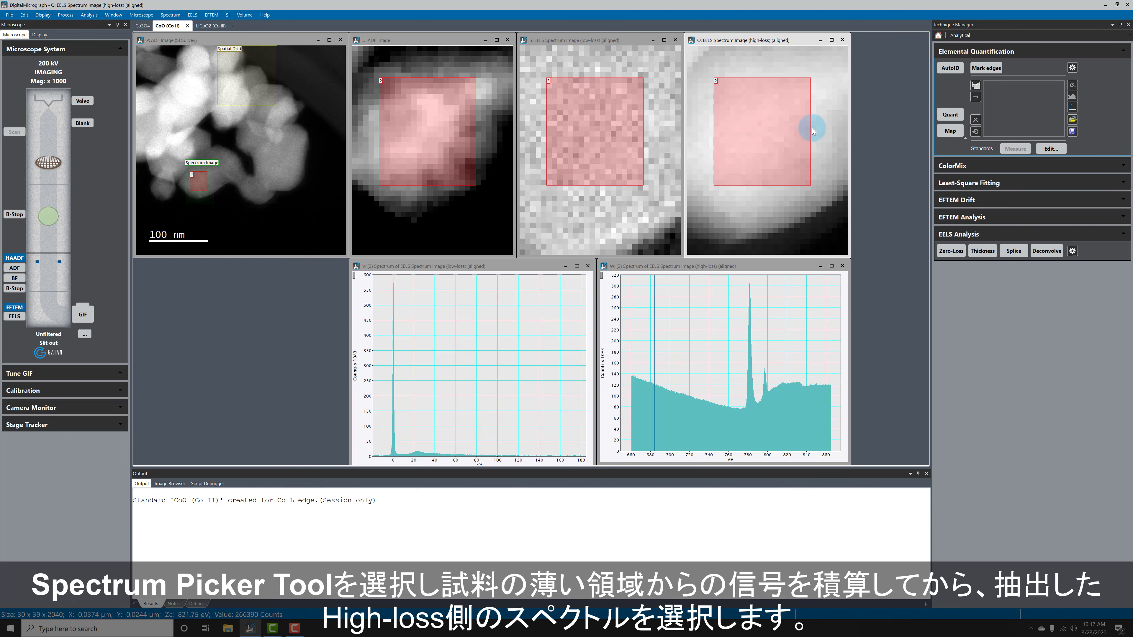
- Add the Co L edge at 779 eV to quantification for the CoO high-loss spectrum
click(689, 267)
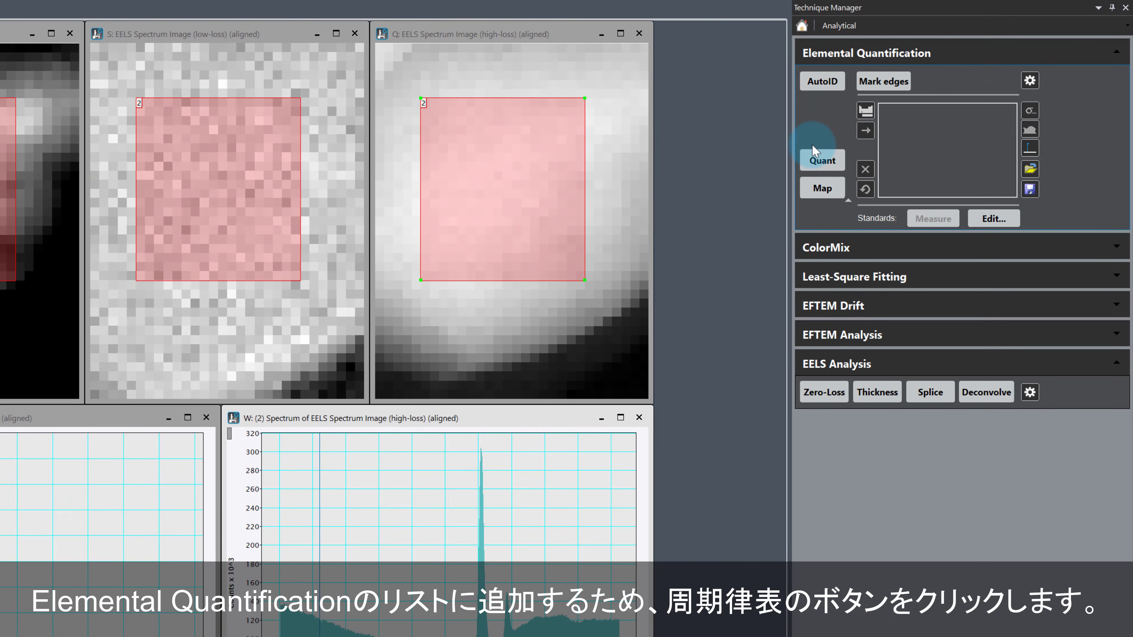
click(866, 111)
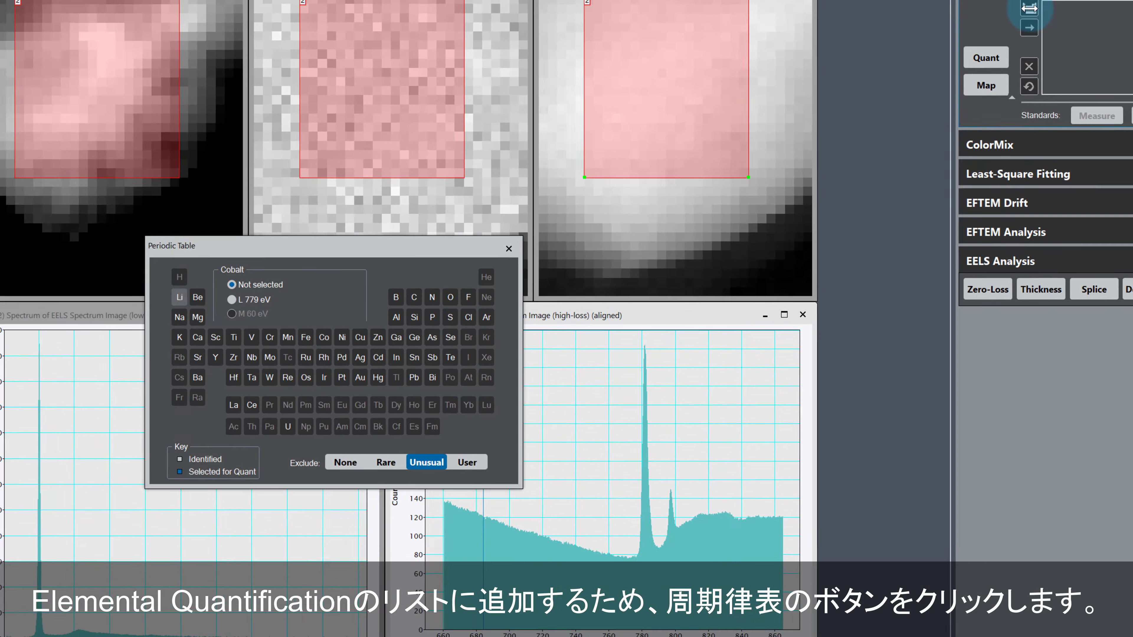
click(324, 337)
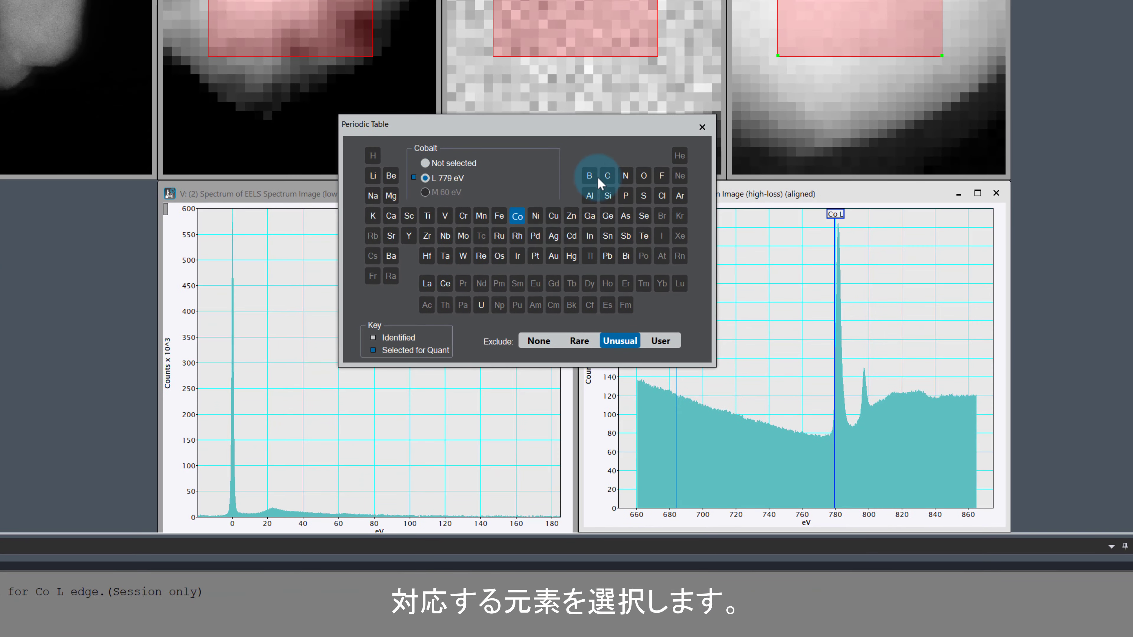
click(704, 127)
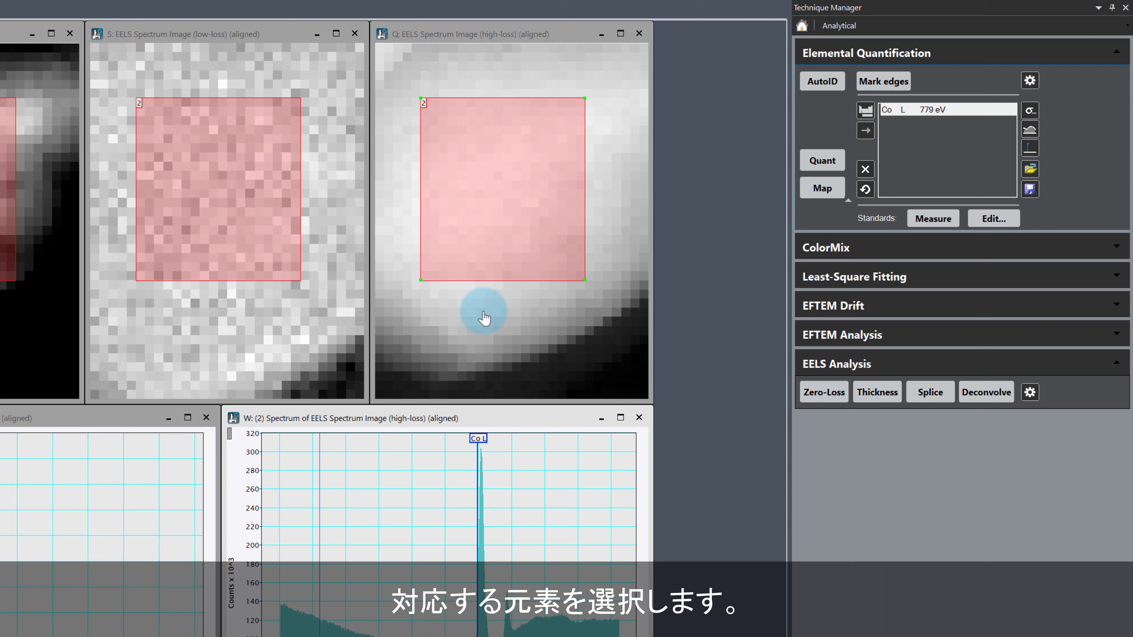
click(848, 201)
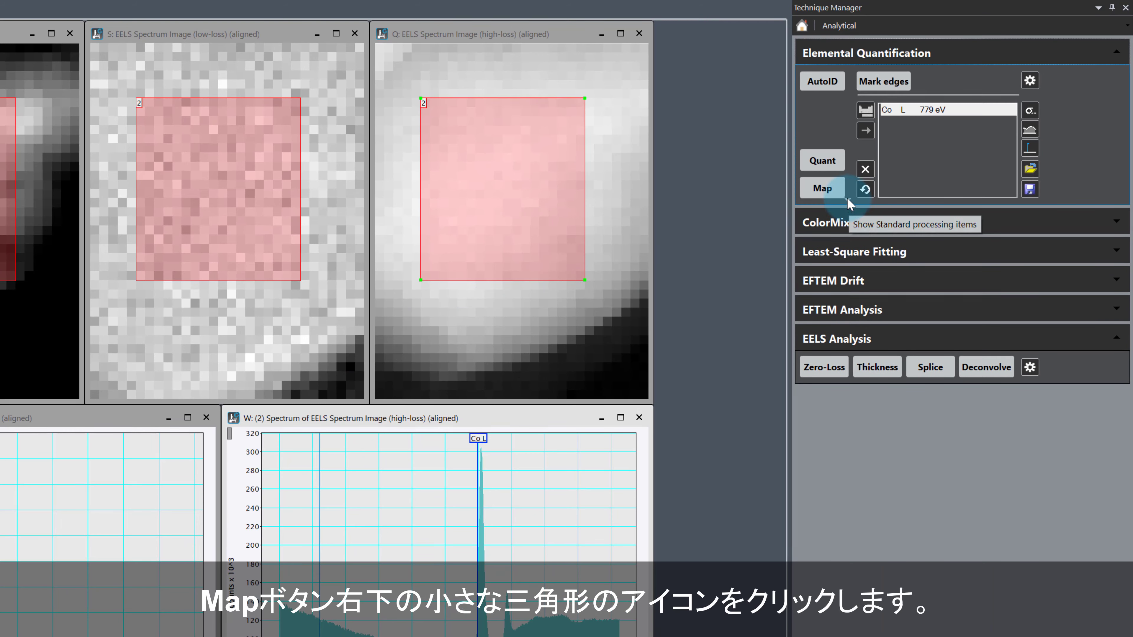
- Start measuring a Co L standard from the CoO spectrum with a slightly narrowed background window
click(848, 200)
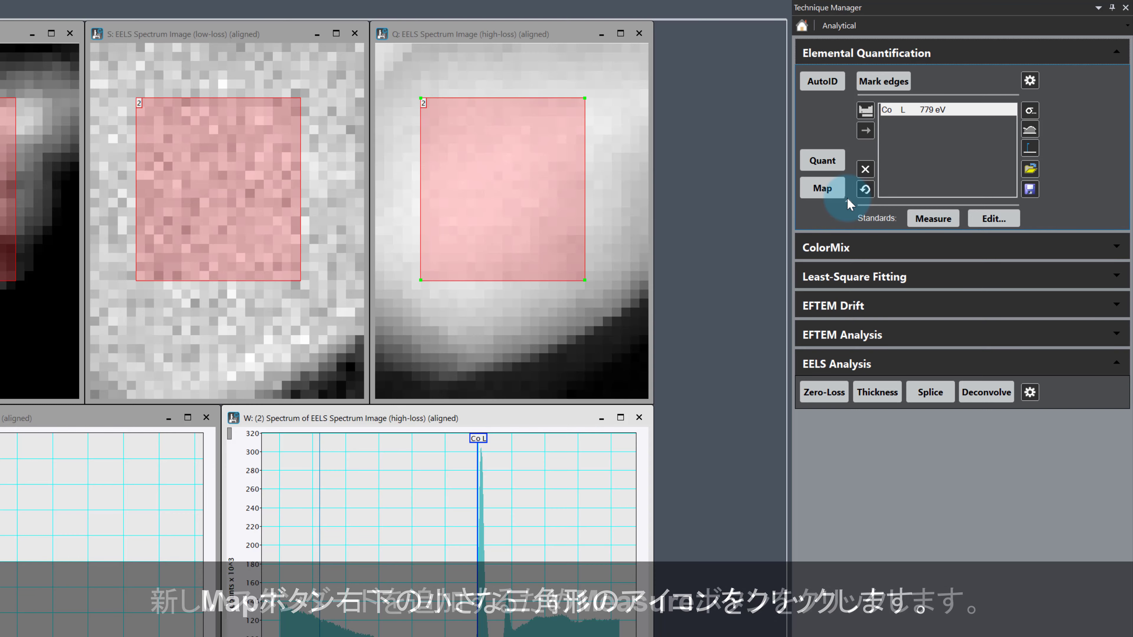
click(941, 219)
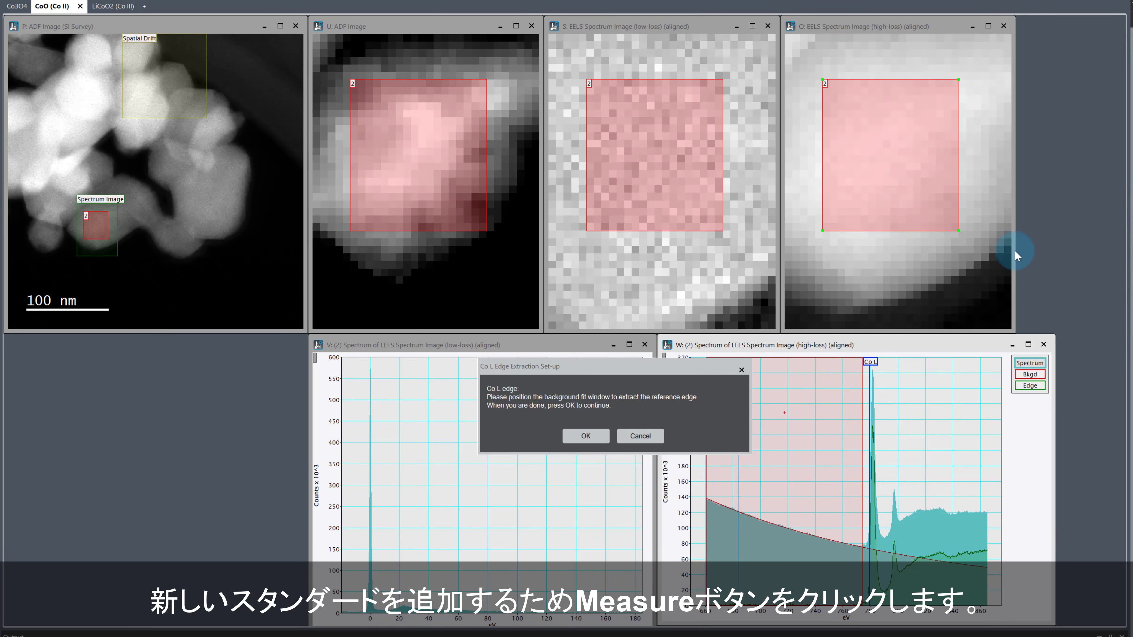
drag(623, 365, 802, 237)
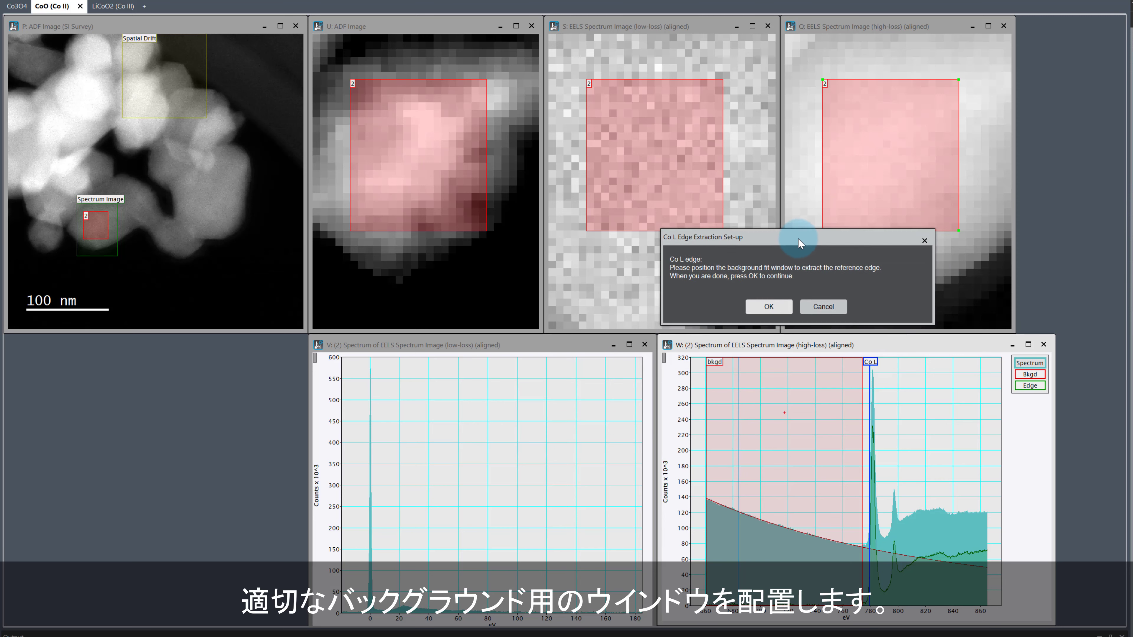
mouse_move(861, 393)
mouse_down()
mouse_move(858, 408)
mouse_move(822, 416)
mouse_up()
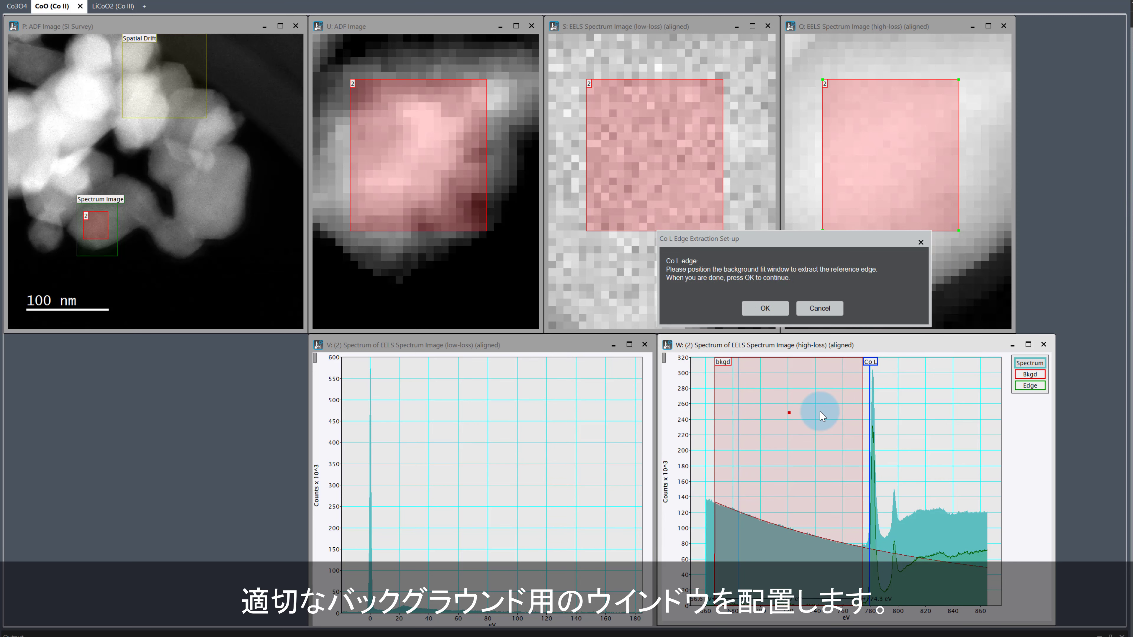
click(756, 308)
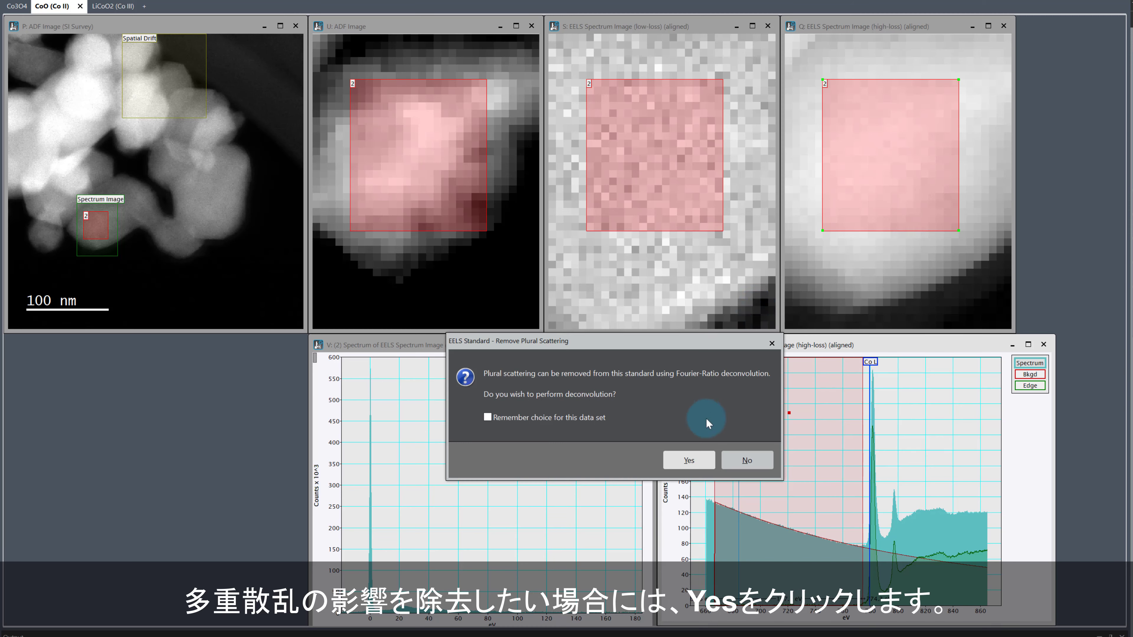
- Deconvolve plural scattering and note 'Titan Themis', 'Dual EELS spectrum image', '1800 x 20 ms spectra, summed'
click(689, 462)
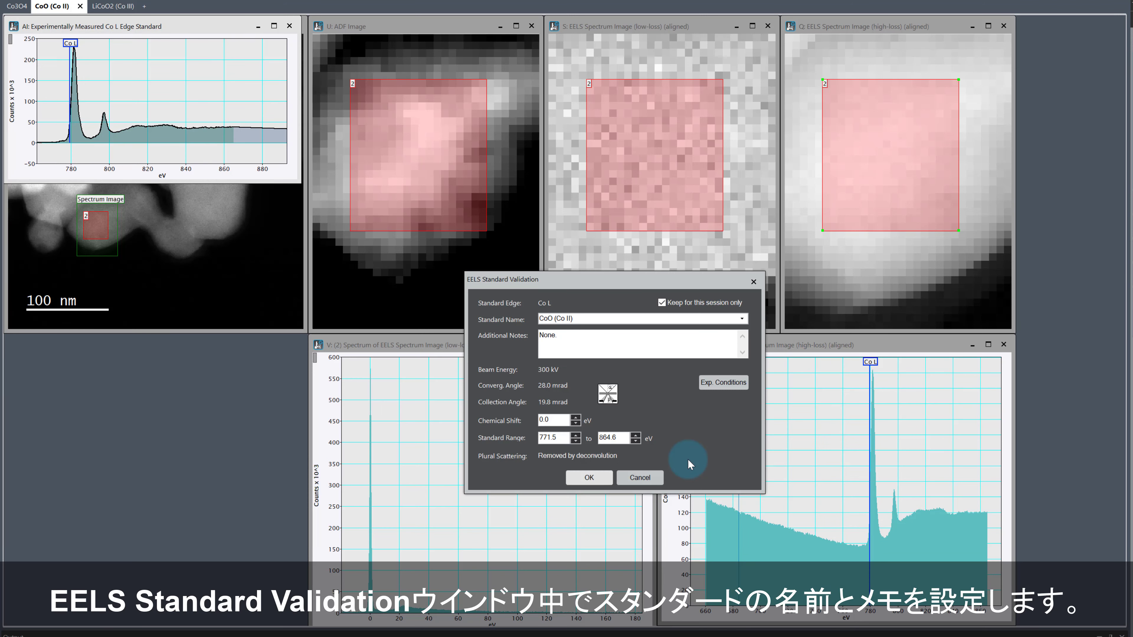
drag(576, 319, 534, 320)
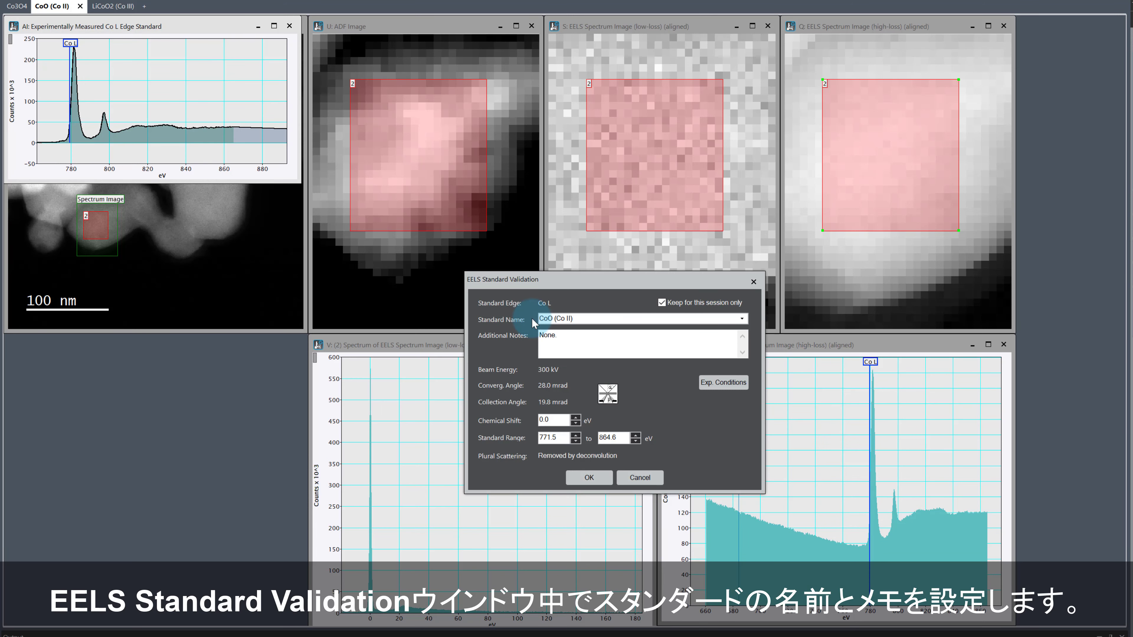
triple_click(572, 339)
text(- Titan Themis)
key(Return)
text(- Dual EELS Spectrum)
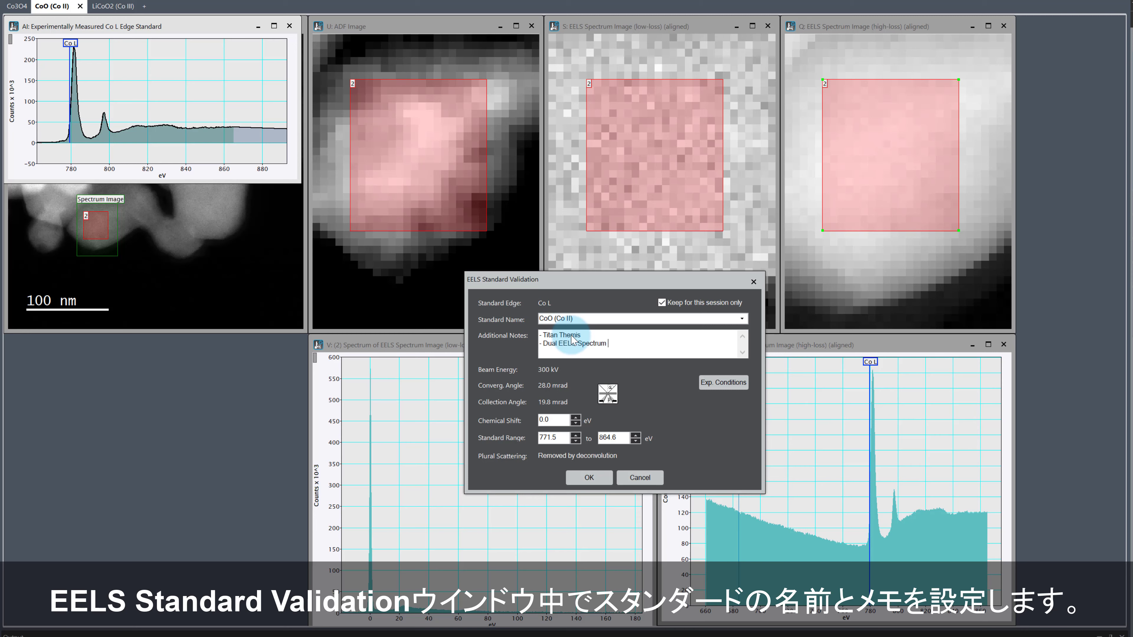
key(BackSpace)
key(BackSpace)
key(BackSpace)
key(BackSpace)
key(BackSpace)
key(BackSpace)
key(BackSpace)
key(BackSpace)
key(BackSpace)
text(spectrum image)
key(Return)
text(- 1800 x 20 ms spectra, summed)
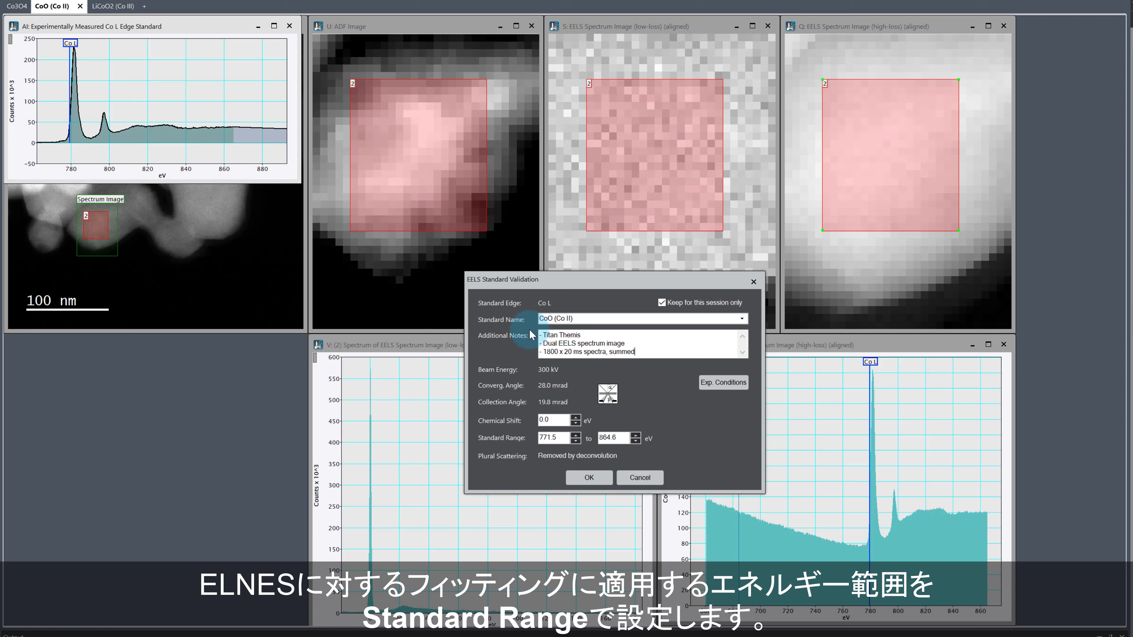
- Set the standard range upper limit to 825 eV, keep it permanently, and replace the session copy
click(626, 439)
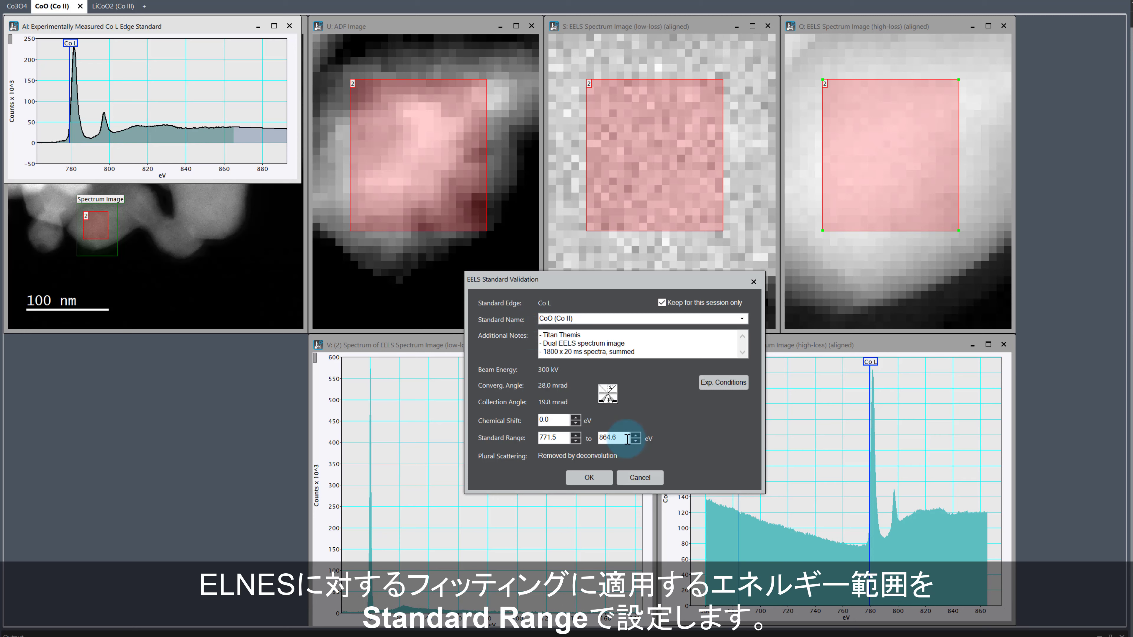
double_click(612, 438)
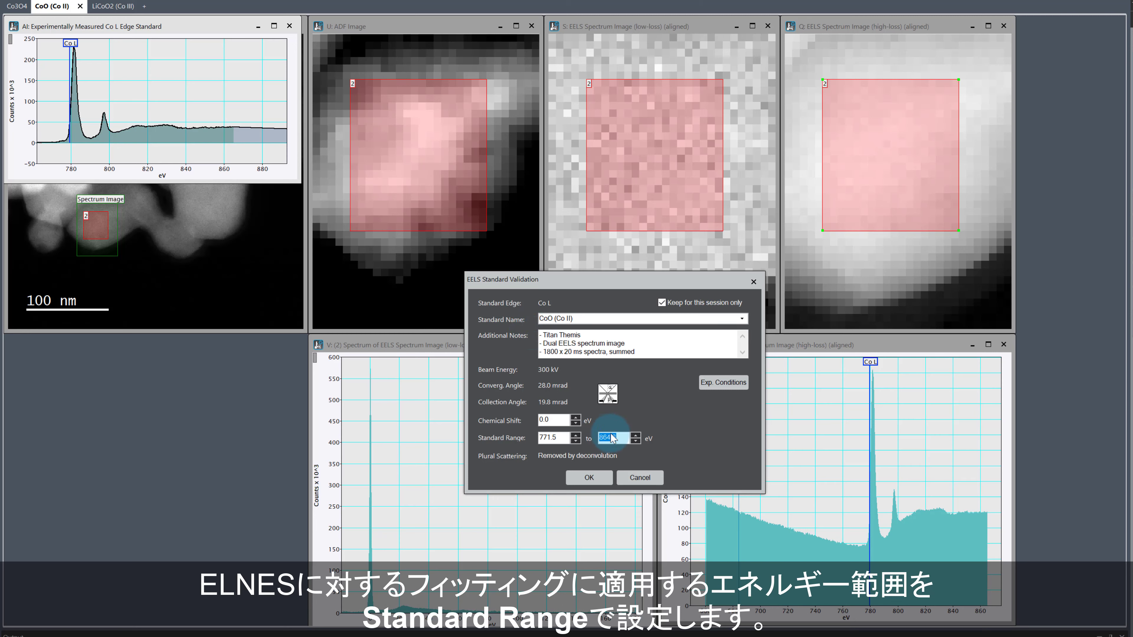
text(825)
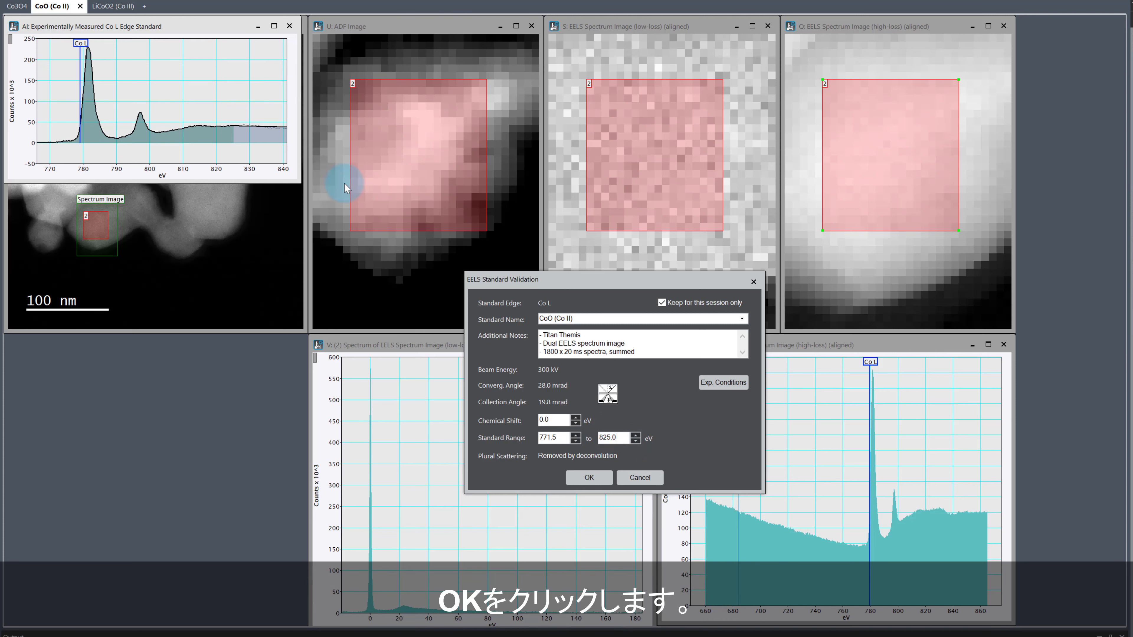
click(662, 303)
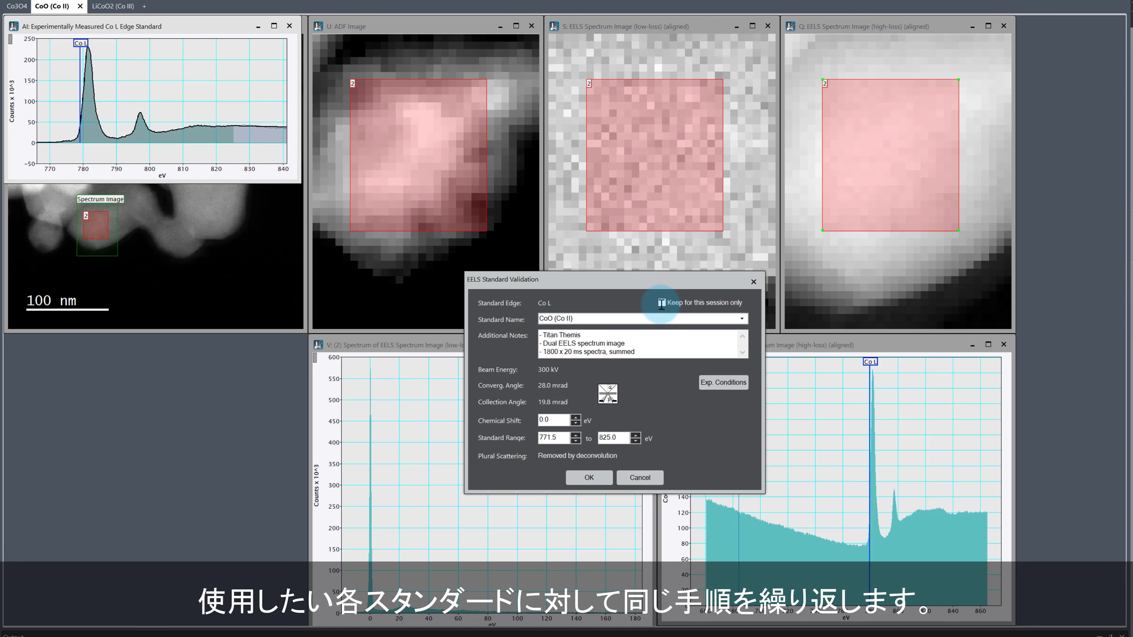
click(591, 479)
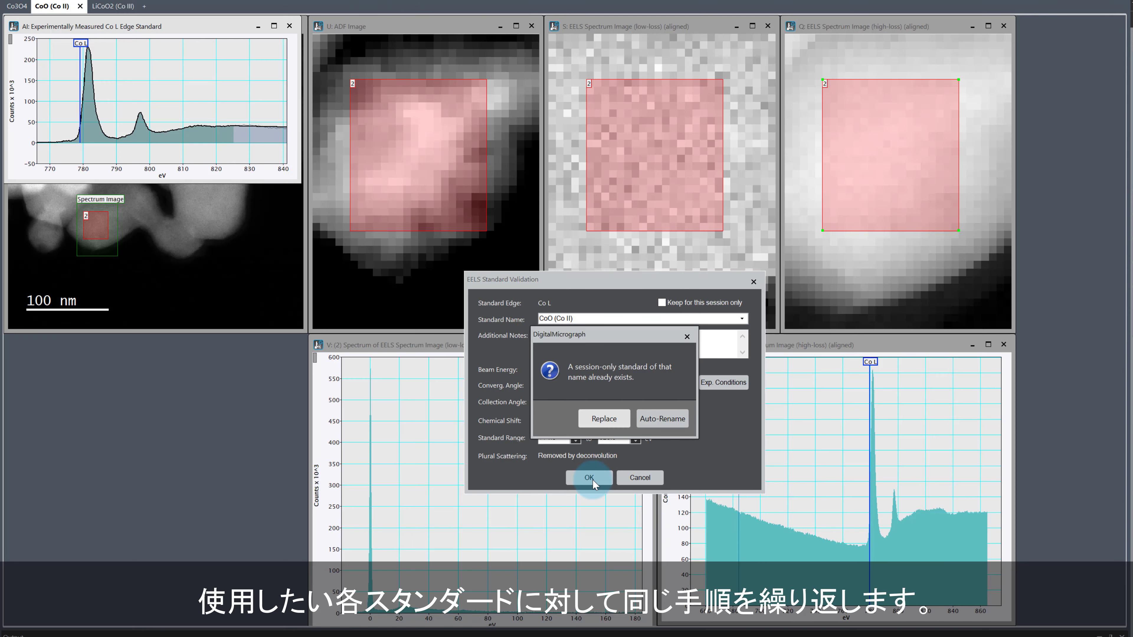
click(615, 421)
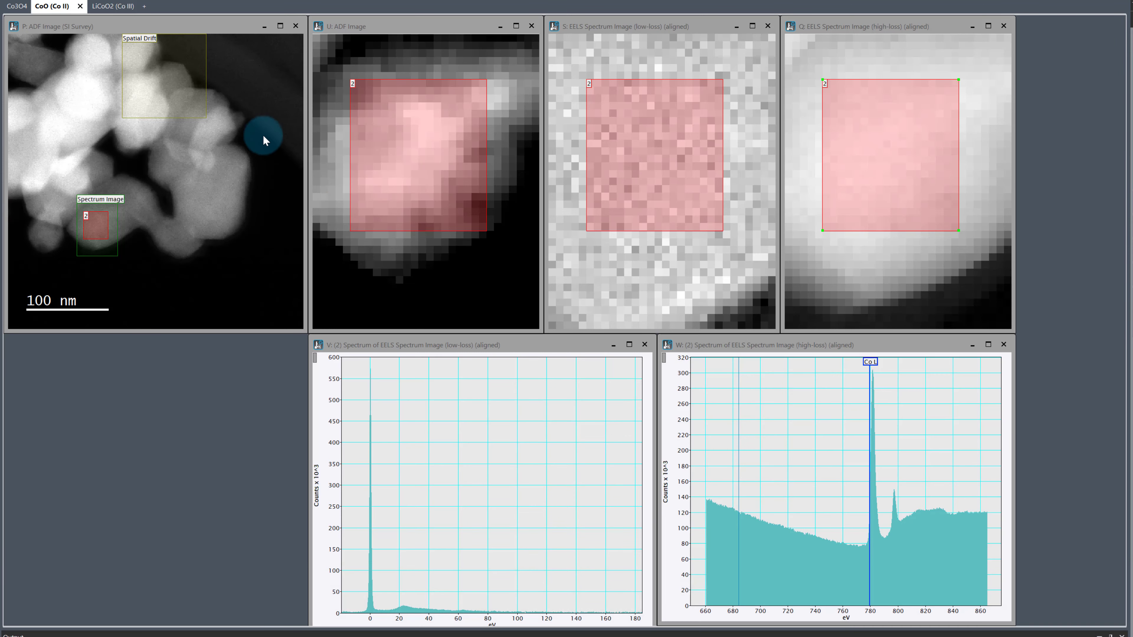
- Move the LiCoO2 (Co III) summing region up one pixel, then return to the Co3O4 dataset
click(115, 7)
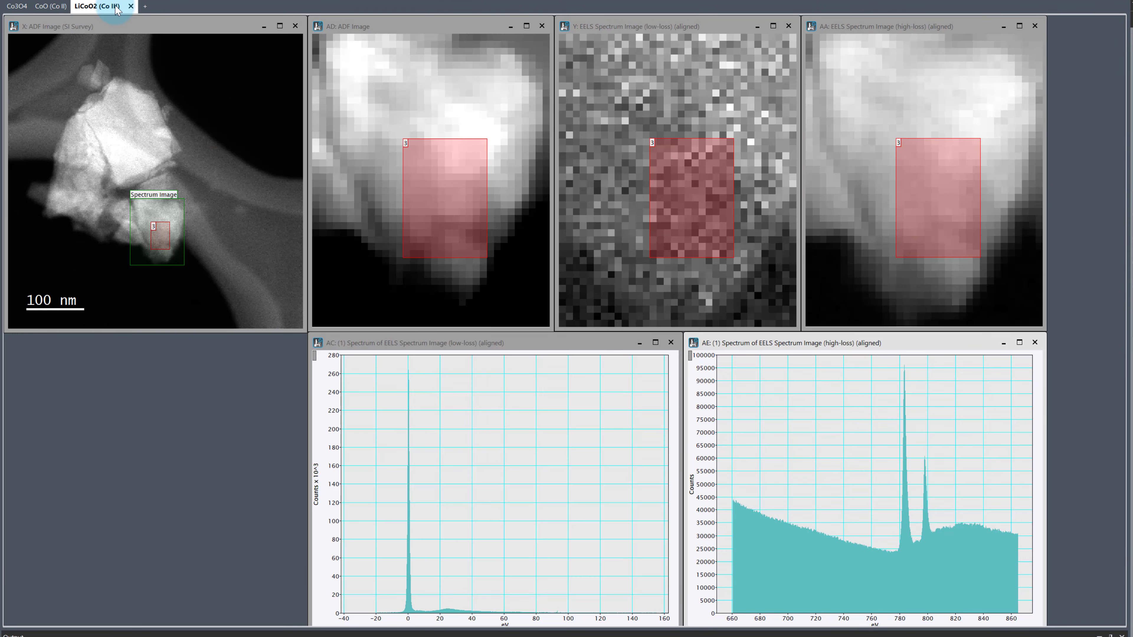
click(430, 71)
drag(981, 186, 978, 187)
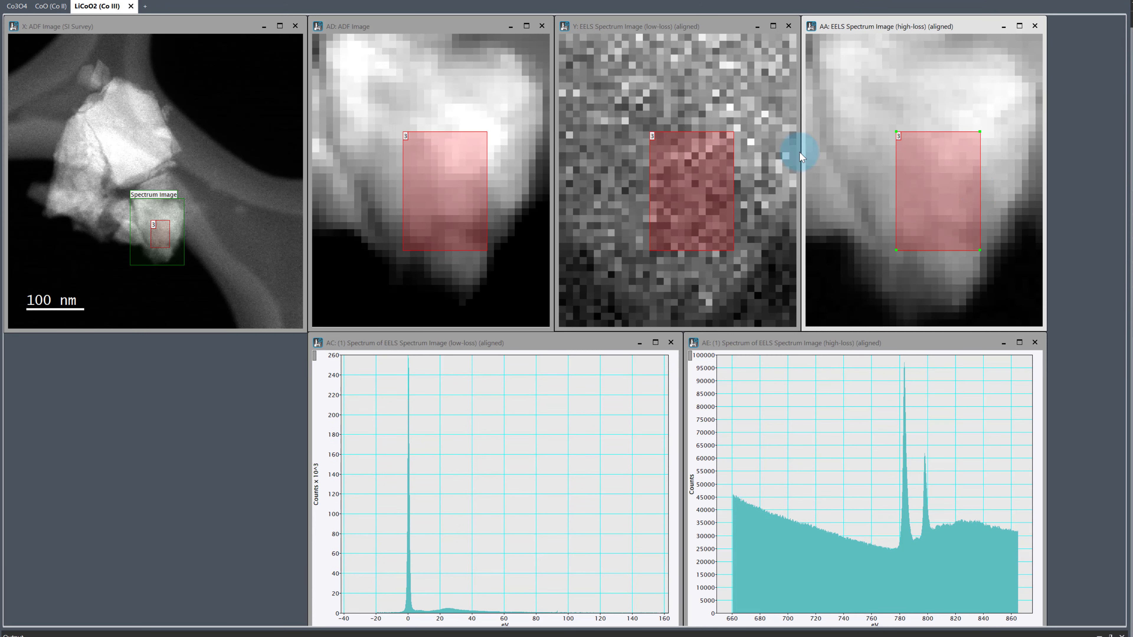
click(11, 5)
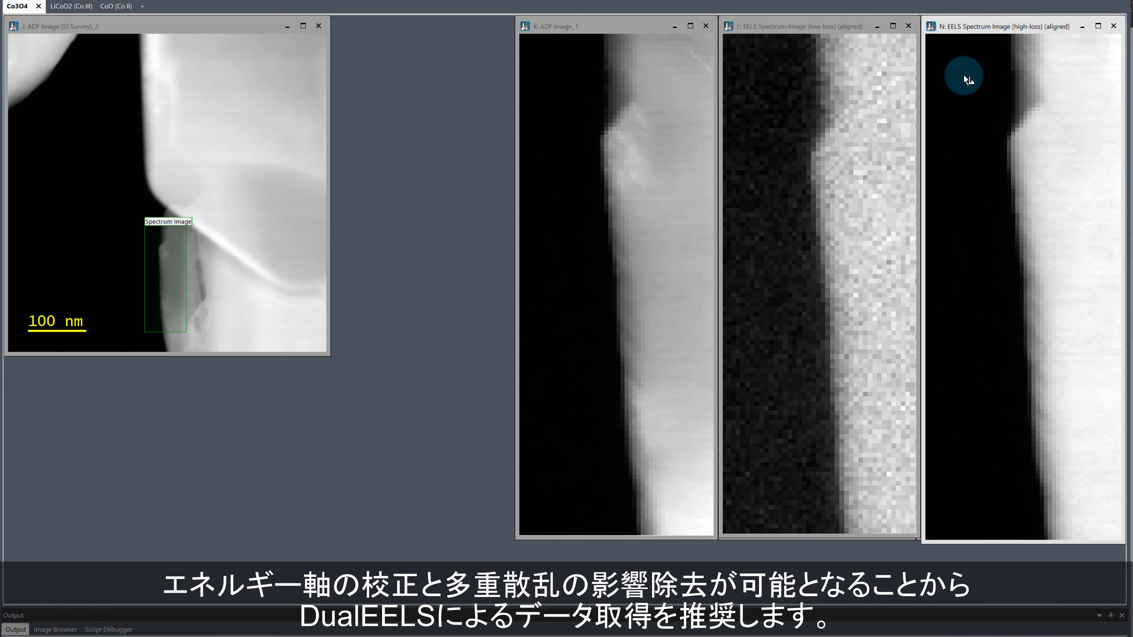
- Sum the high-loss spectrum over a narrowed picker region of the Co3O4 map and enlarge the plot
right_click(965, 79)
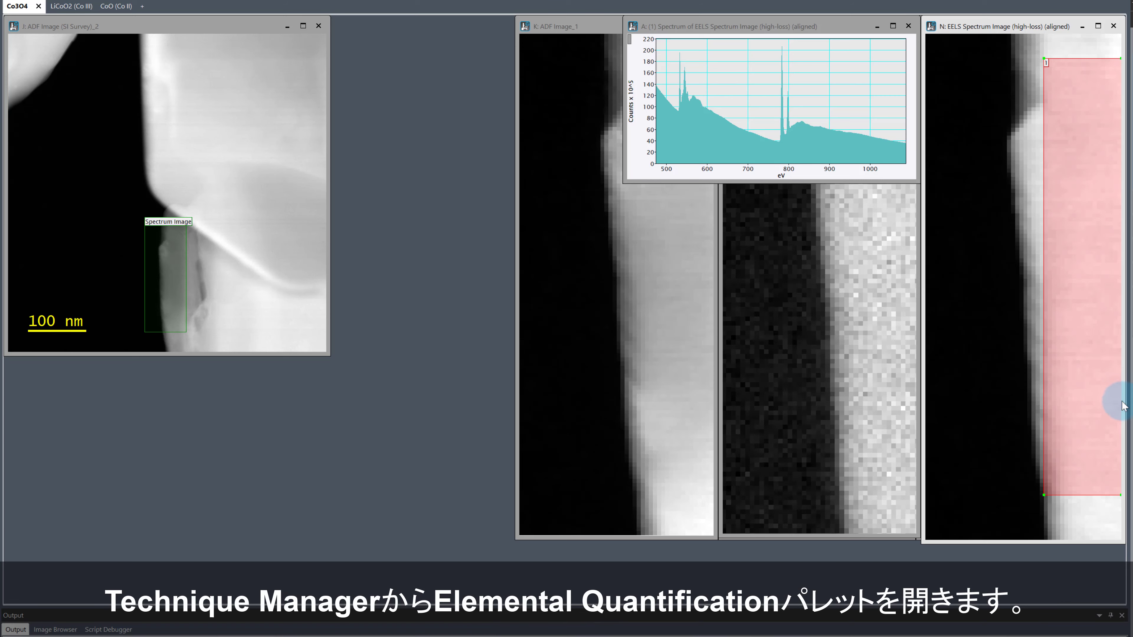
drag(1044, 494, 1059, 506)
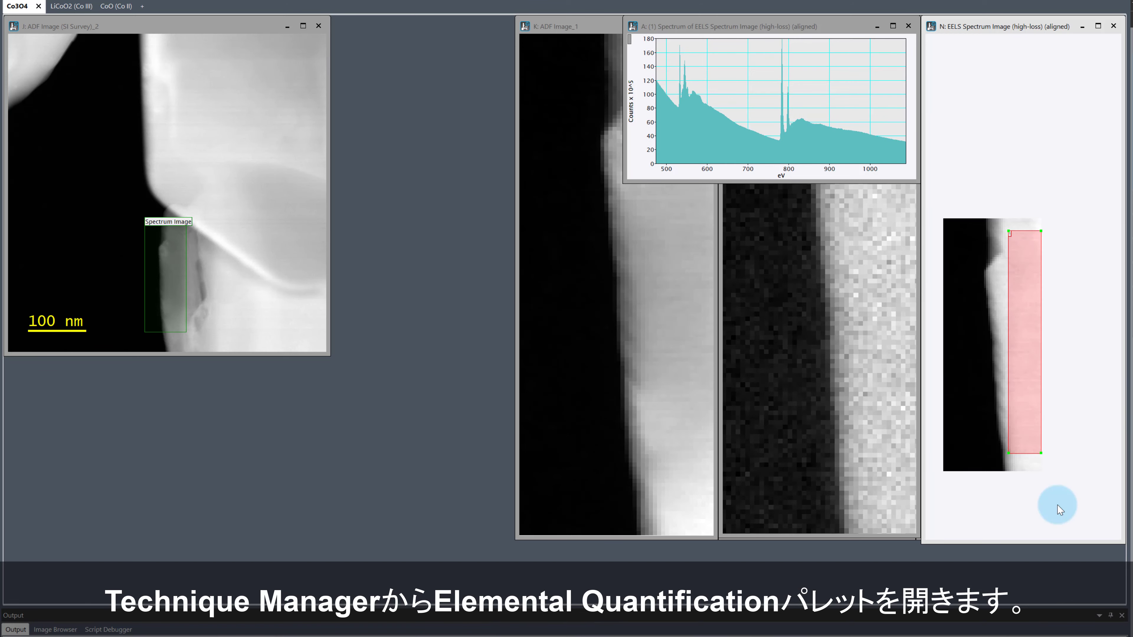
drag(625, 182, 332, 428)
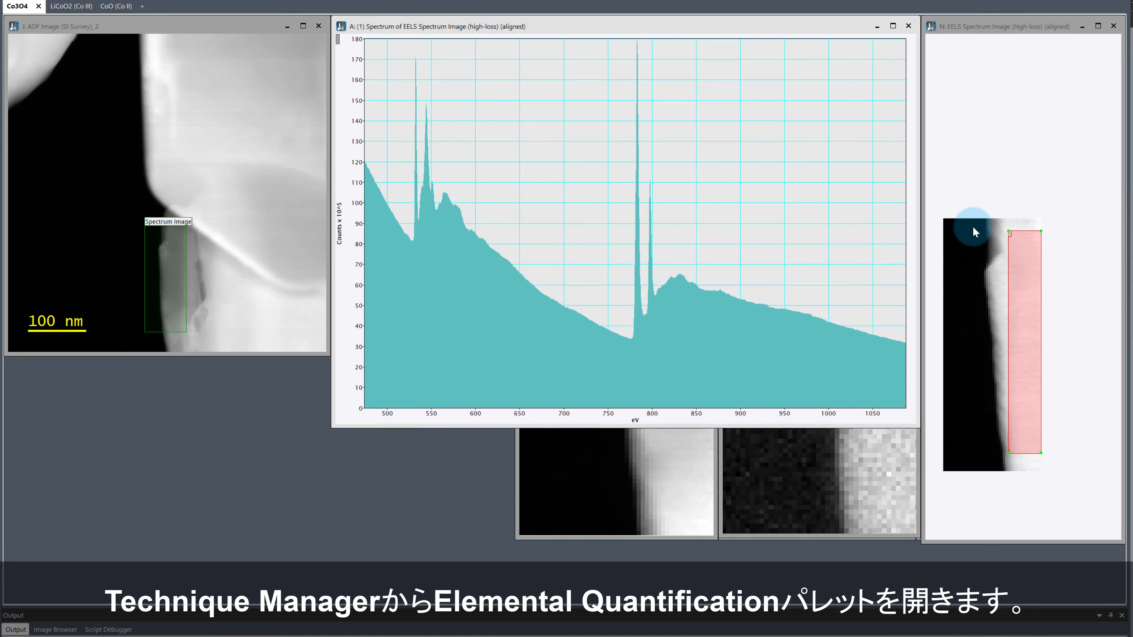
- Add the Co L (779 eV) and O K (532 eV) edges for the aligned Co3O4 spectrum
scroll(975, 258, up, 2)
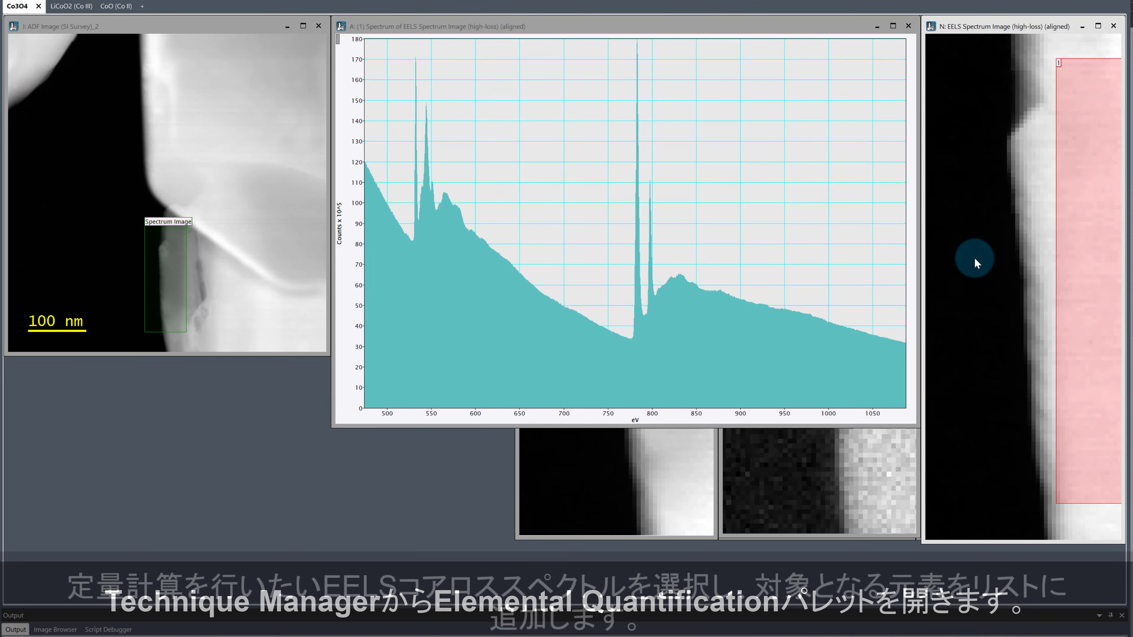
click(631, 24)
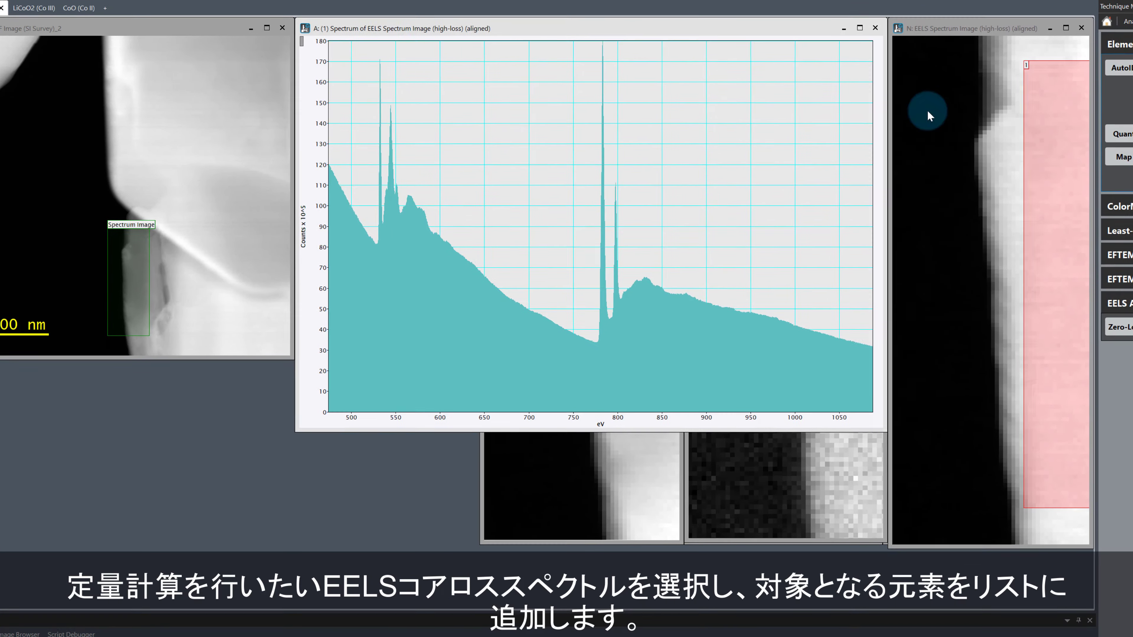
click(942, 108)
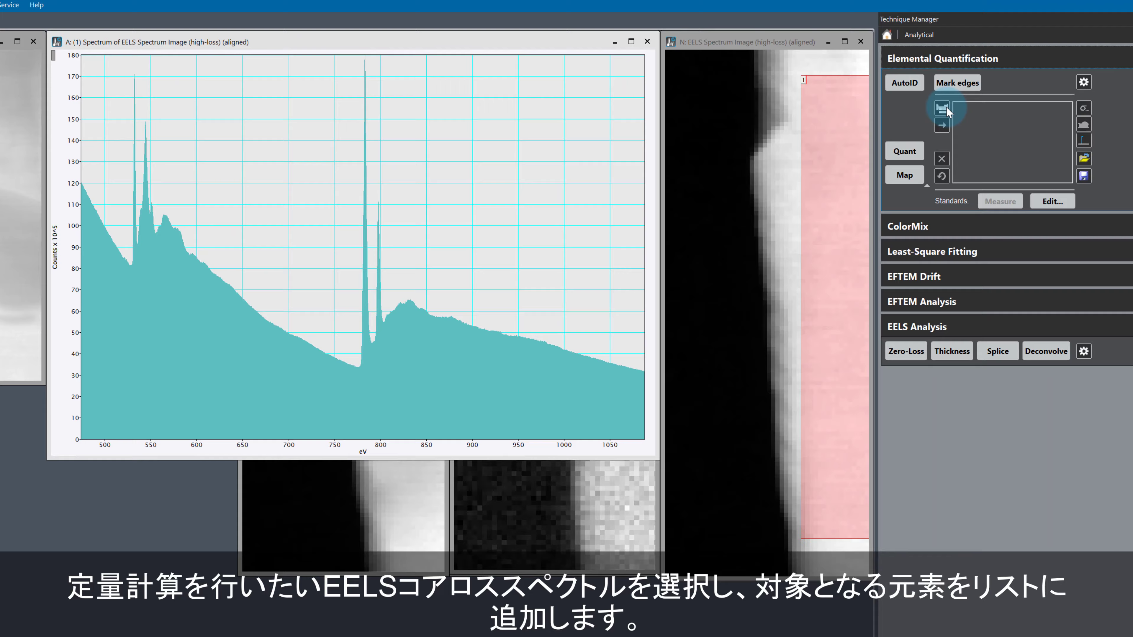
click(333, 393)
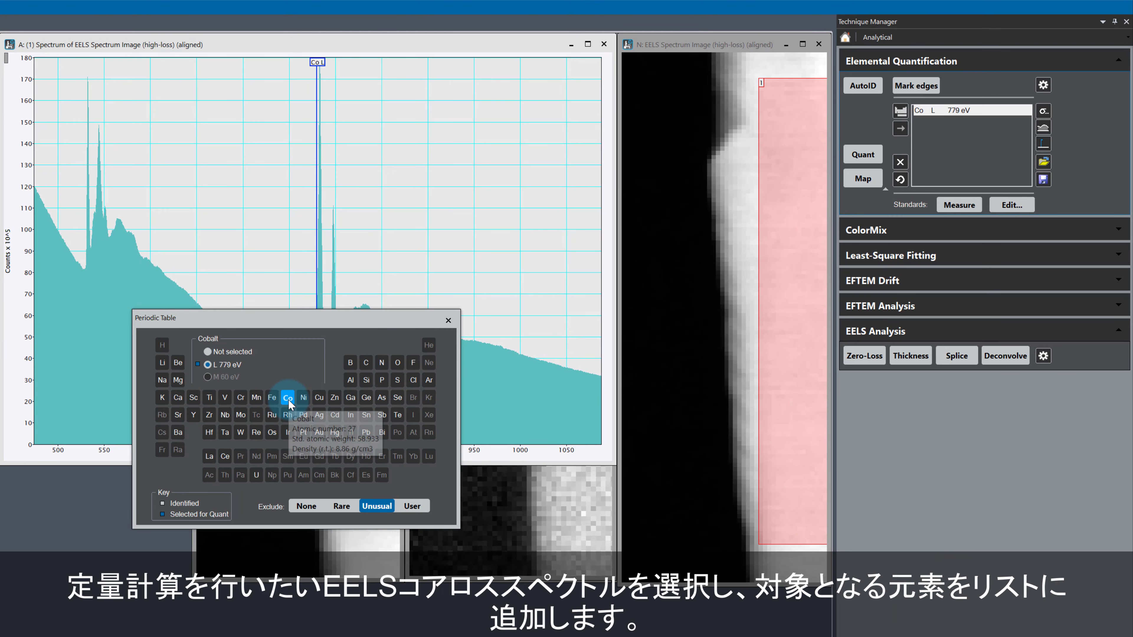
click(397, 364)
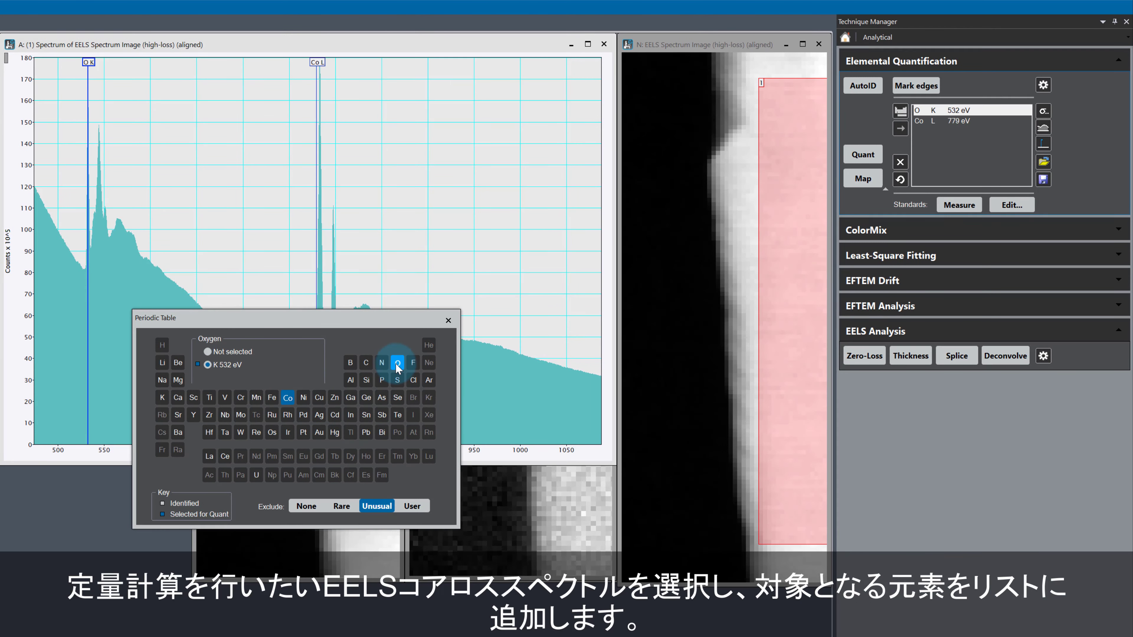
click(447, 322)
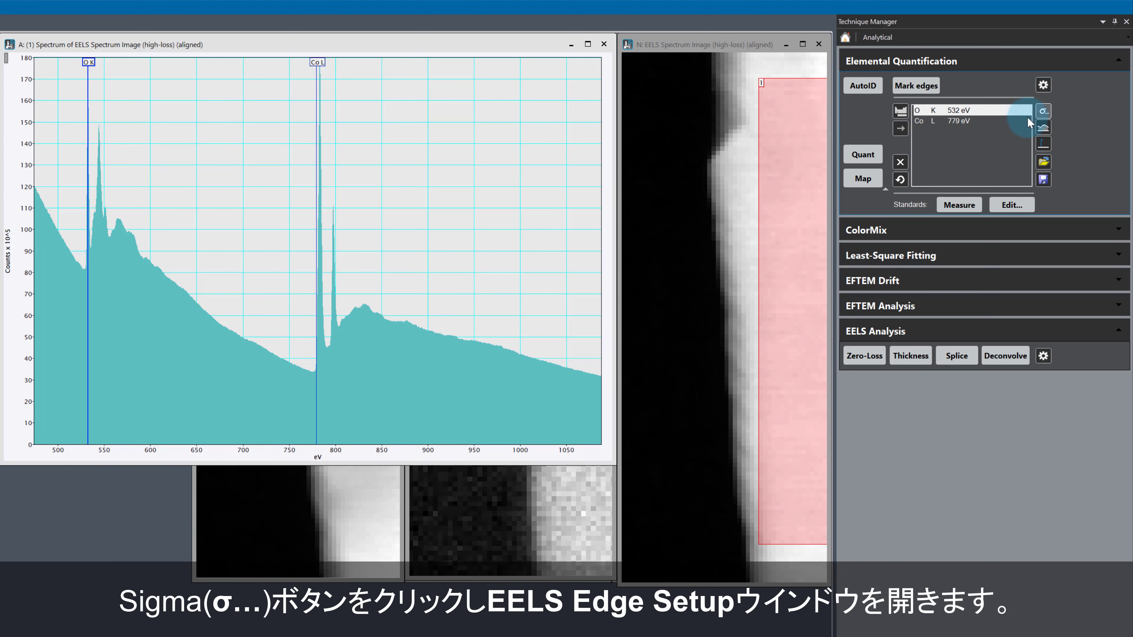
- Switch the O K cross-section model from Hartree-Slater to the measured Co3O4 Standard
click(1046, 110)
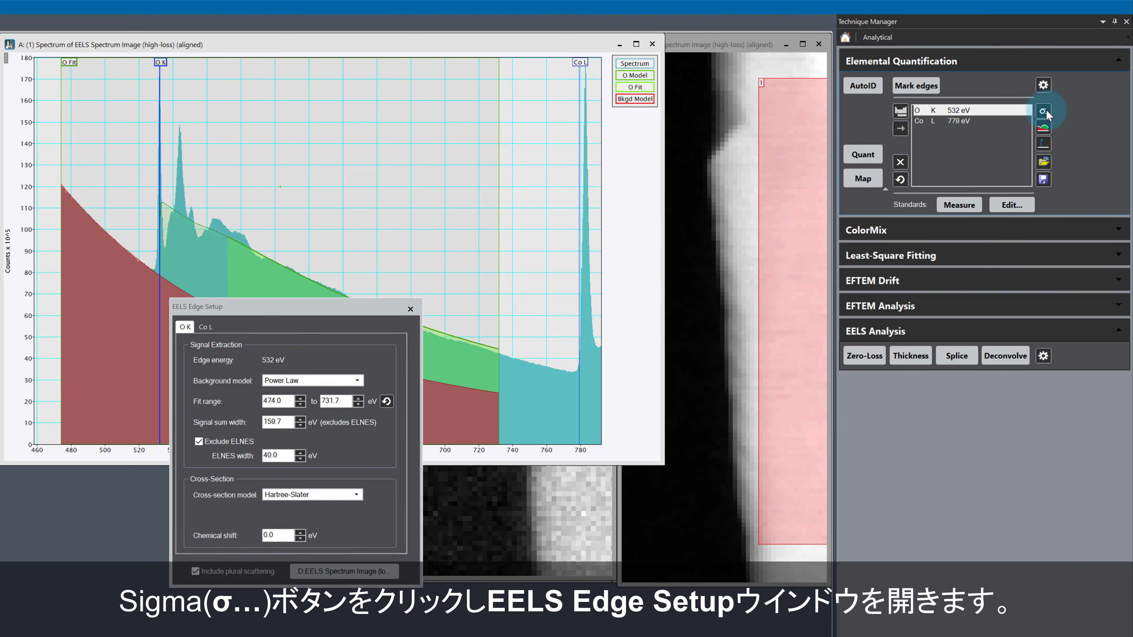
click(355, 495)
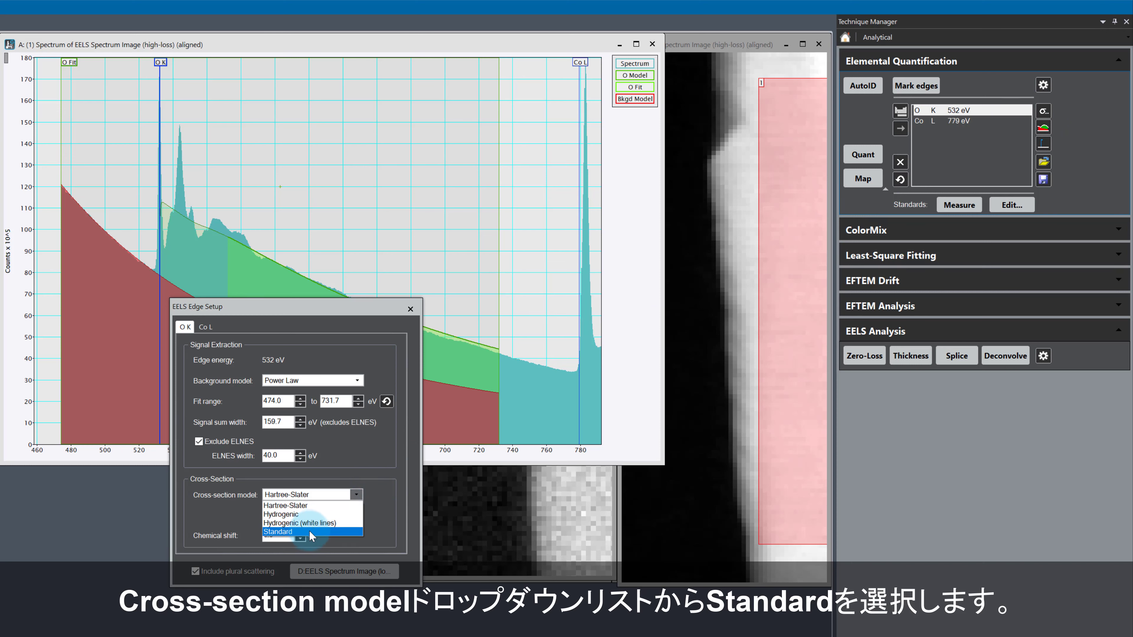
click(311, 532)
drag(232, 307, 270, 351)
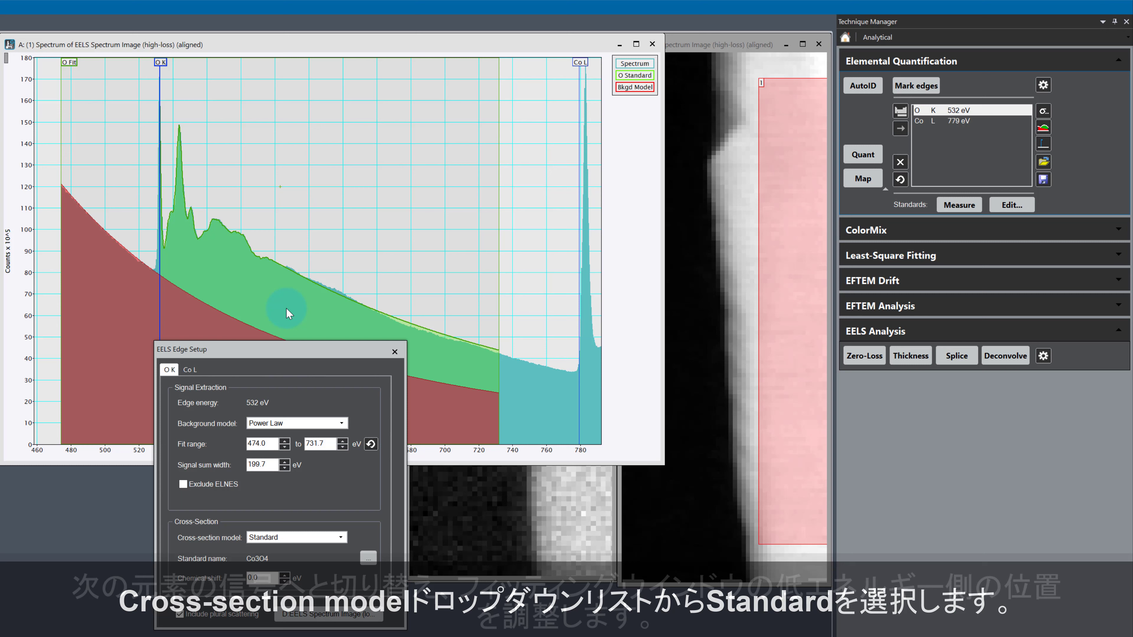
- Start the Co L fit window at about 700.5 eV and use the Standard cross-section model
click(192, 370)
drag(215, 350, 622, 174)
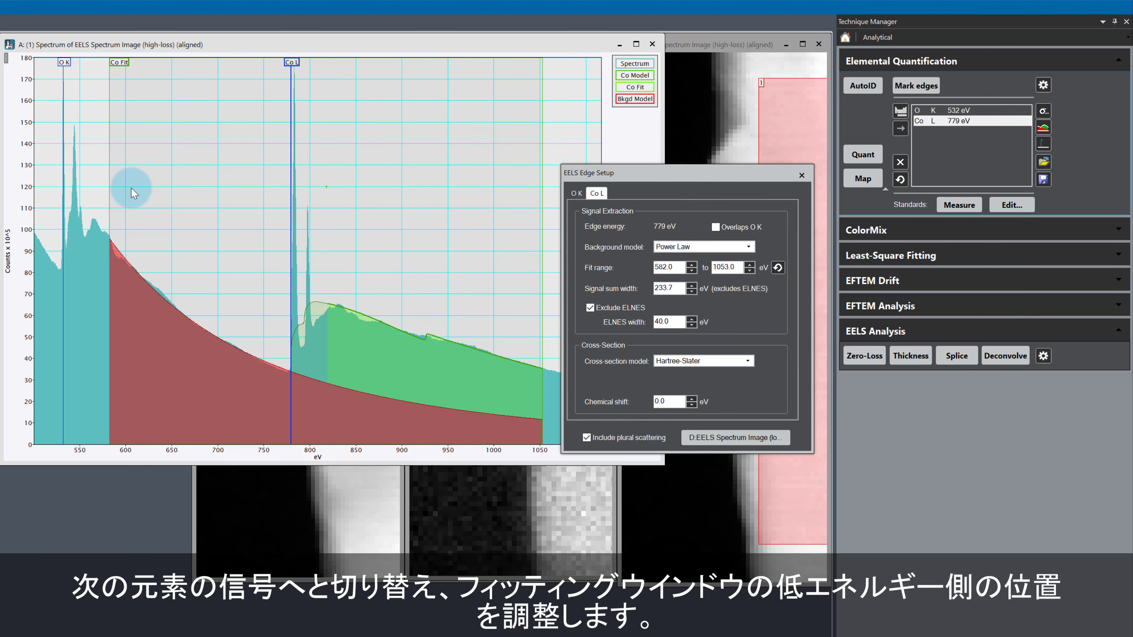
drag(109, 185, 218, 237)
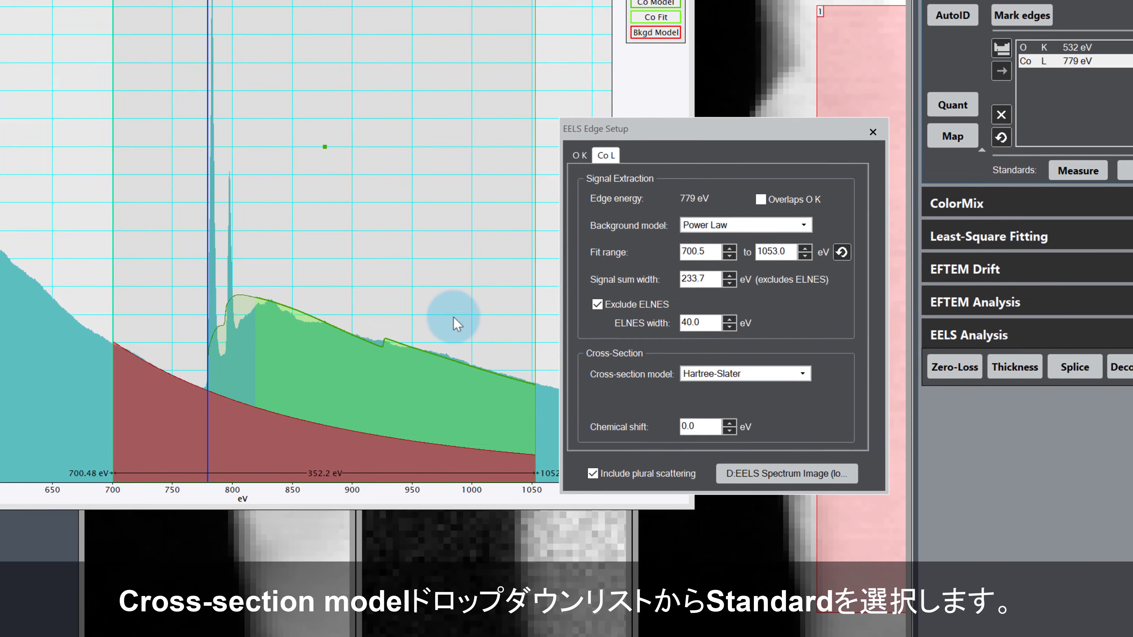
click(800, 373)
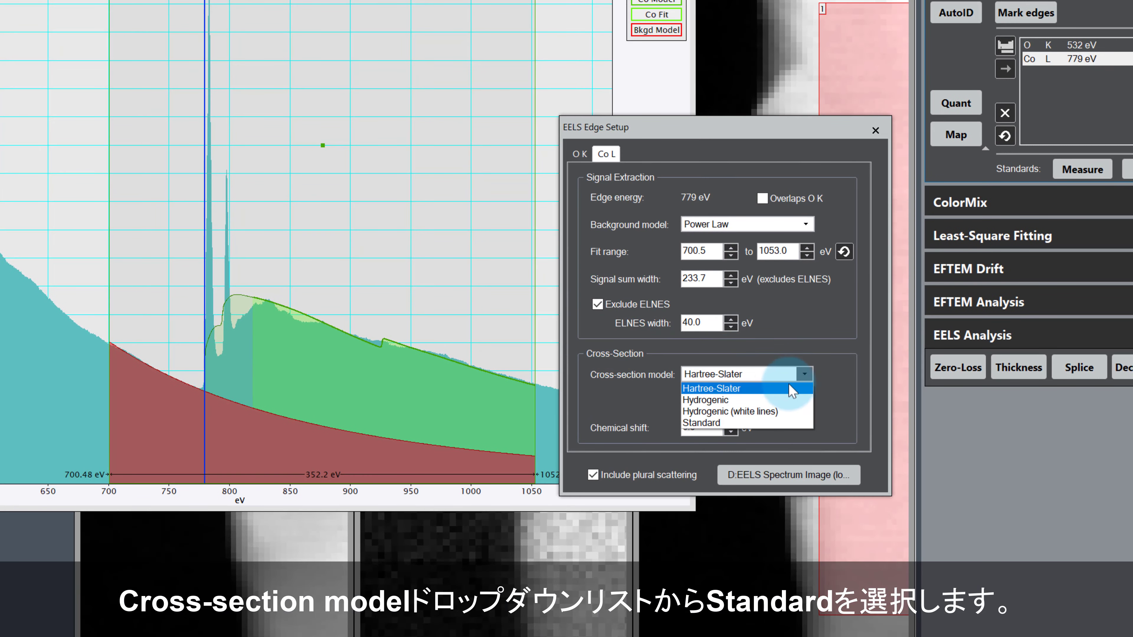
click(732, 423)
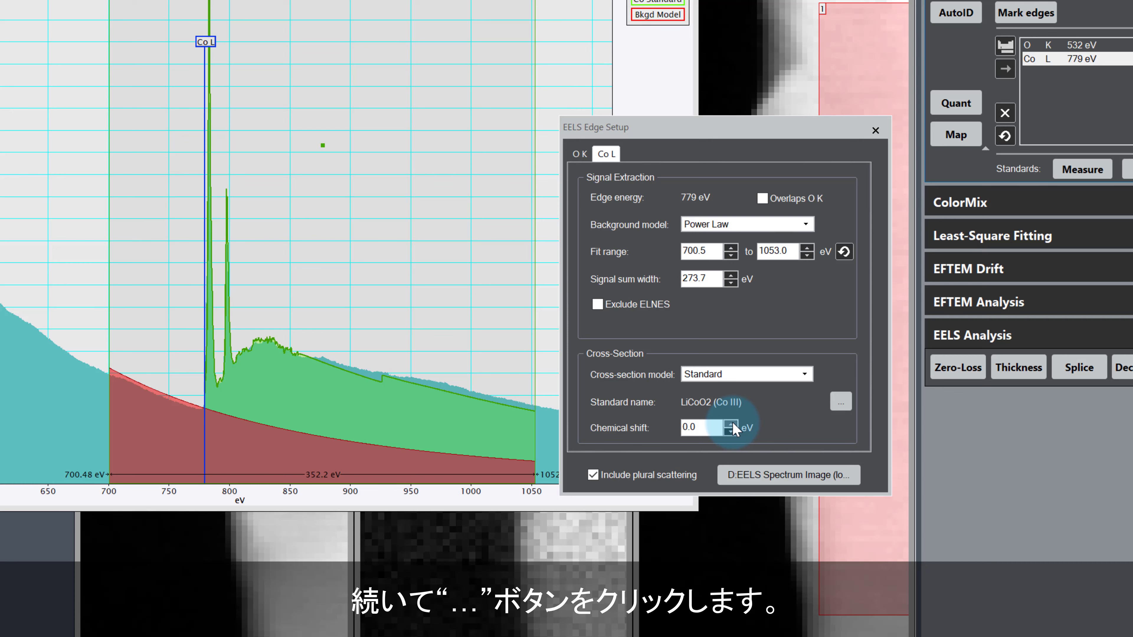
- Enable Multi-Selection and use CoO (Co II) and LiCoO2 (Co III) together as Co L standards
click(836, 400)
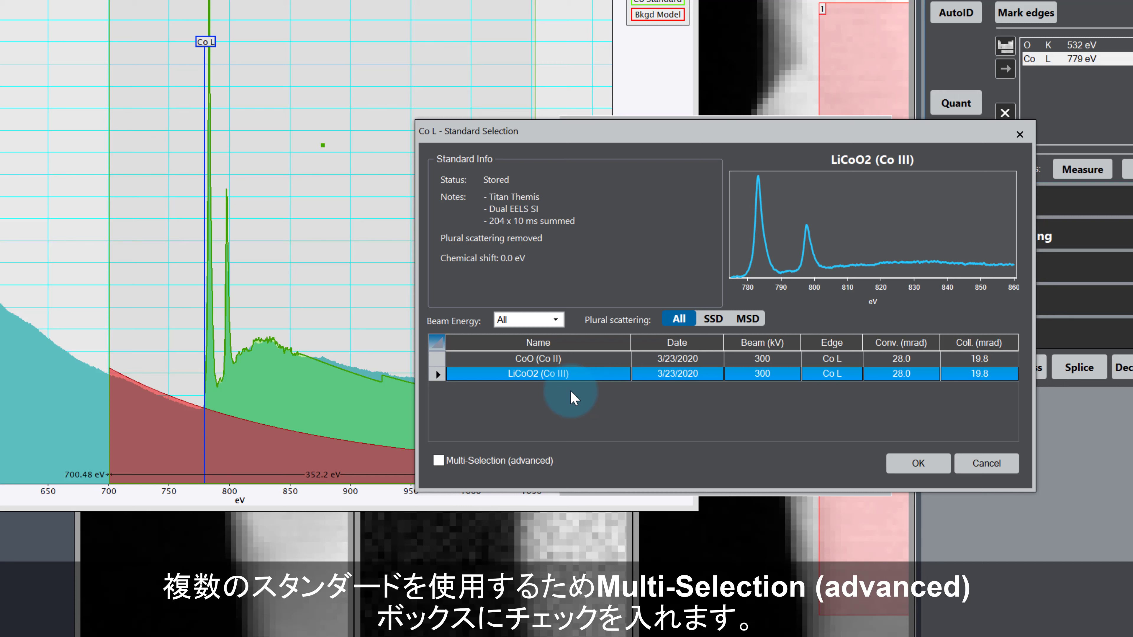
click(555, 359)
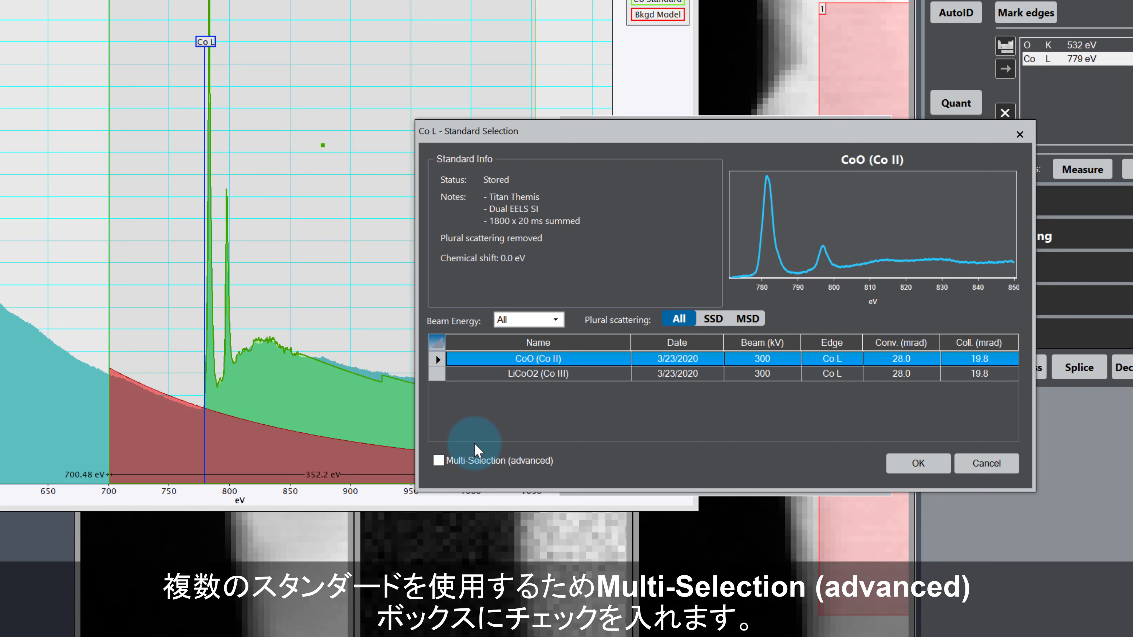
click(462, 453)
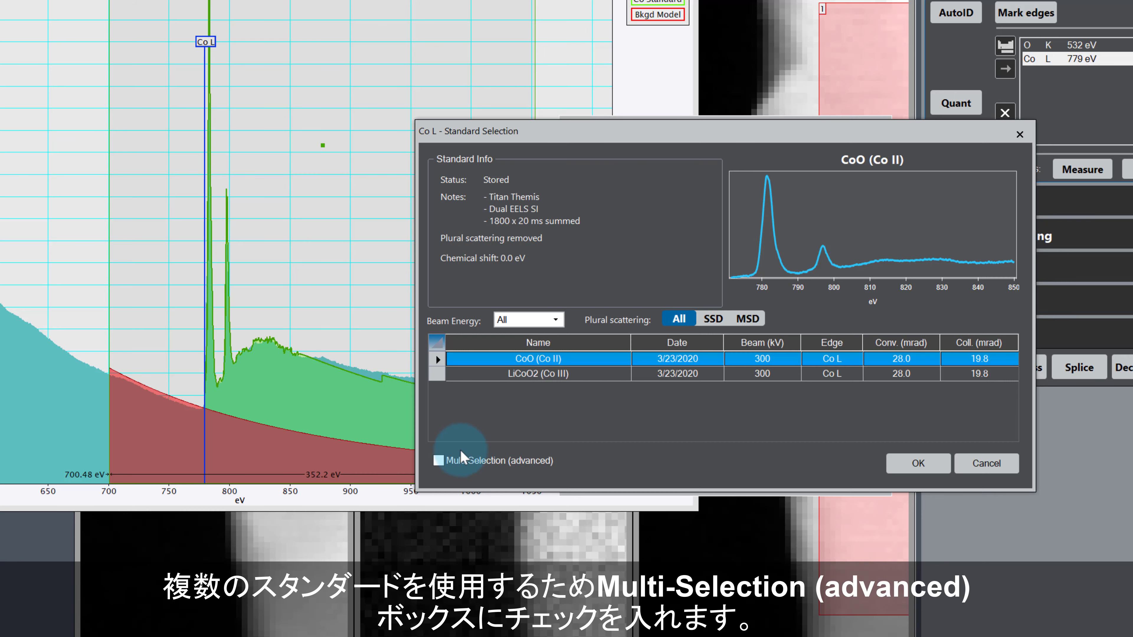
click(439, 462)
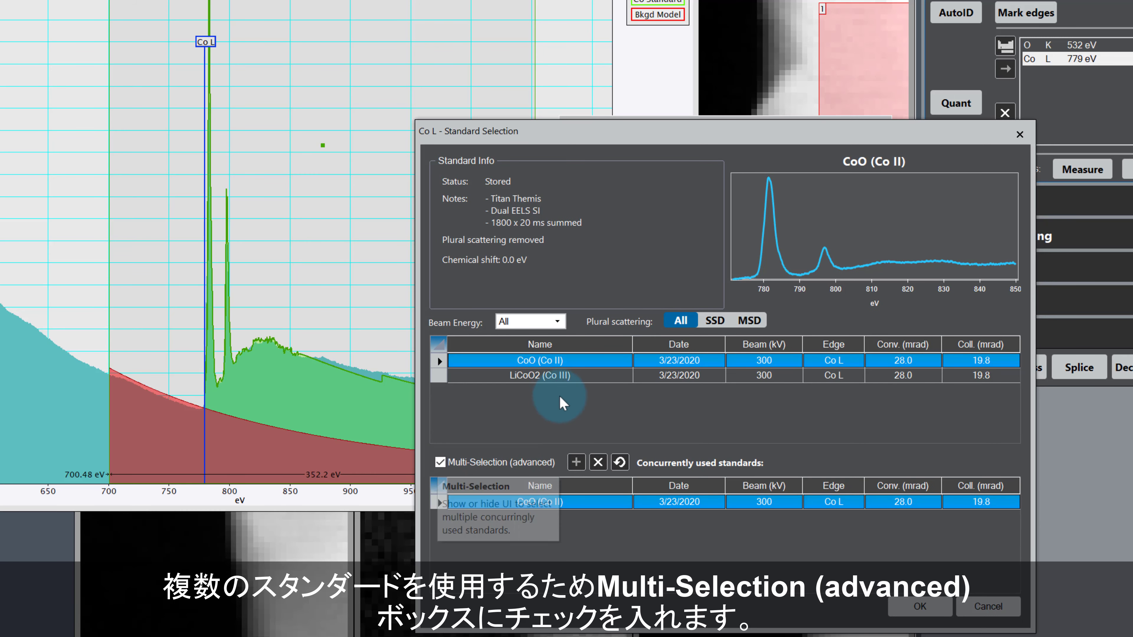
click(561, 396)
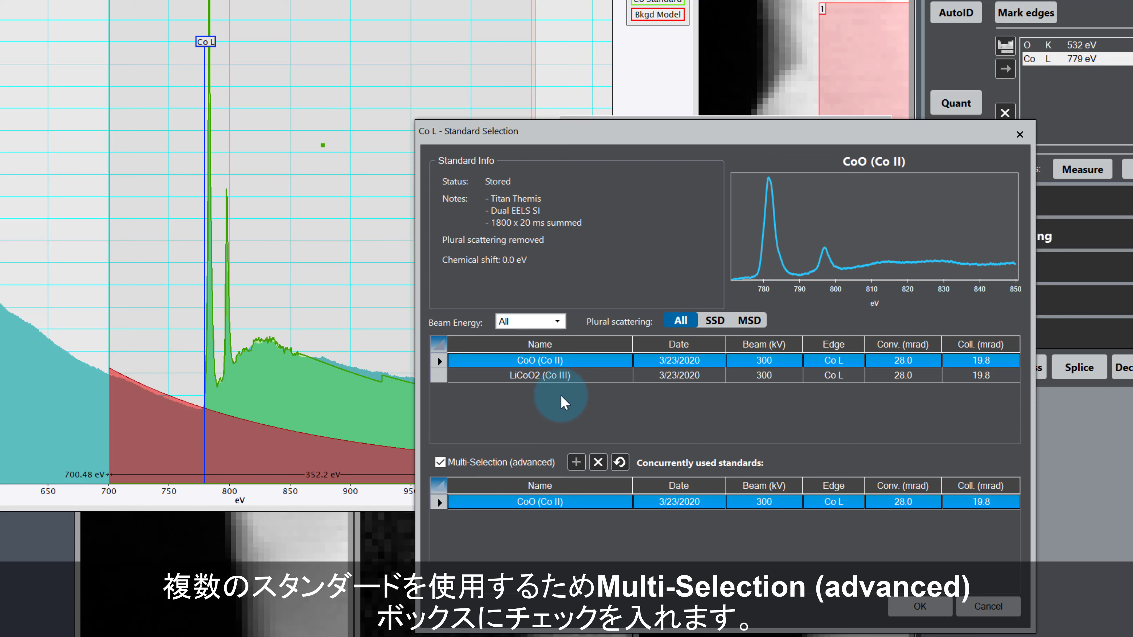
click(590, 375)
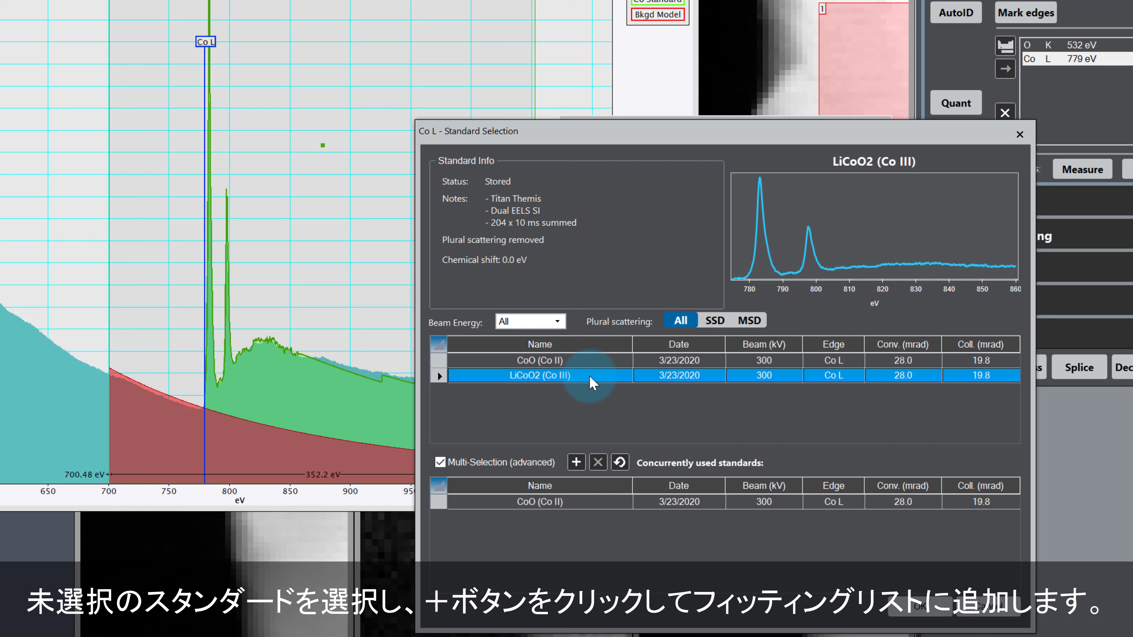
click(576, 464)
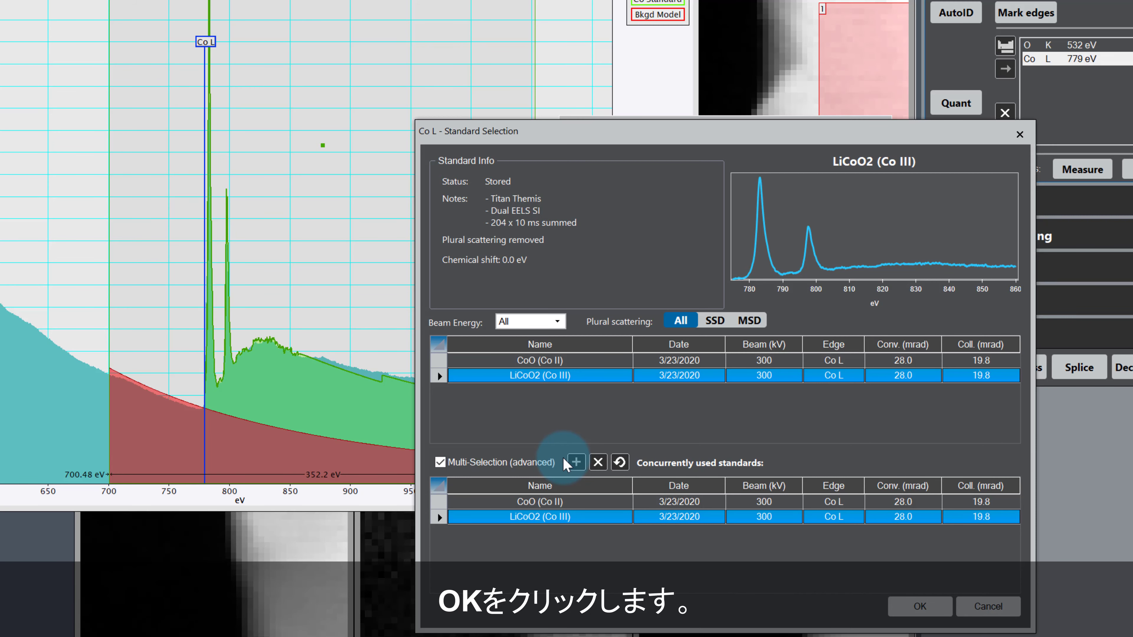
- Fit Co L with both the CoO and LiCoO2 standards and set its signal sum width to 99.98 eV
click(927, 607)
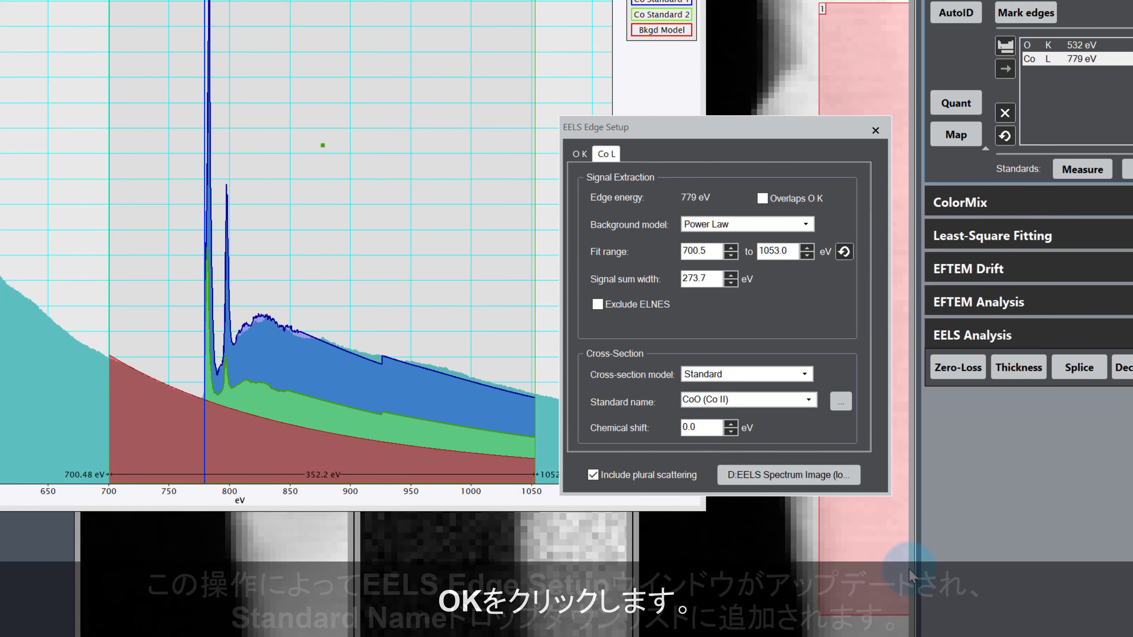
drag(729, 117, 862, 0)
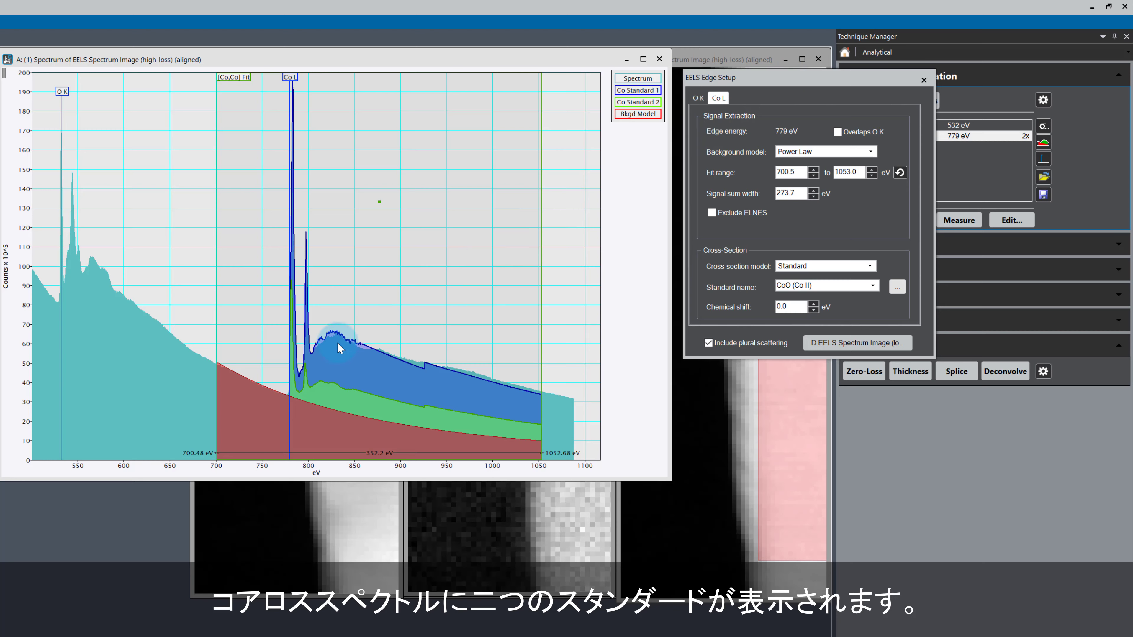
double_click(779, 196)
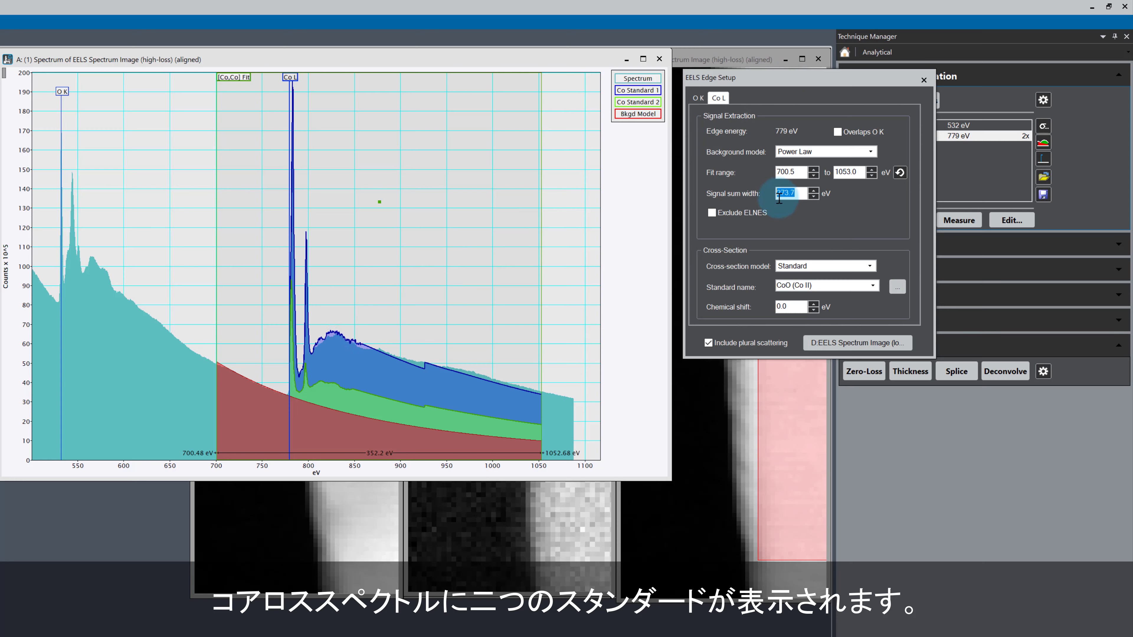
text(99.98)
key(Return)
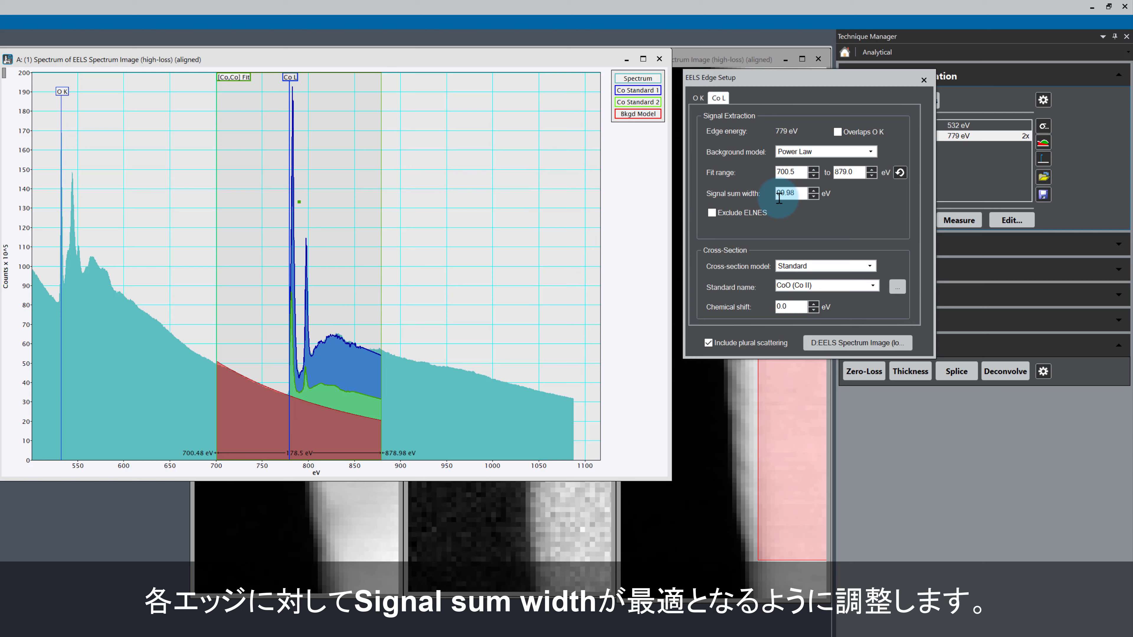
- Set the O K edge signal sum width to 100.1 eV
click(699, 98)
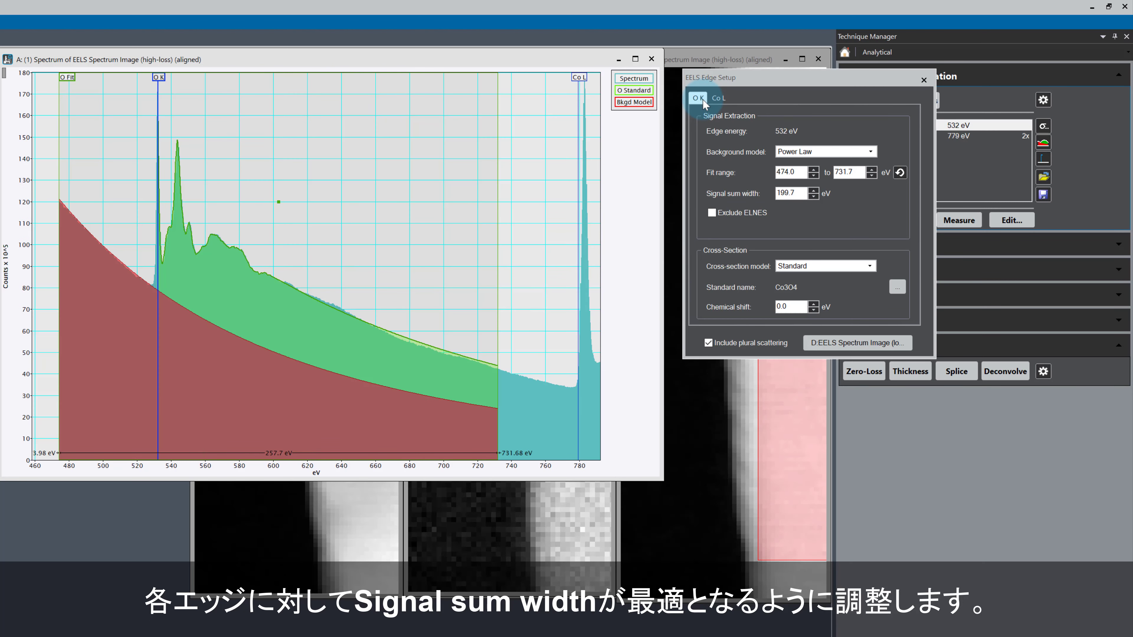
double_click(776, 192)
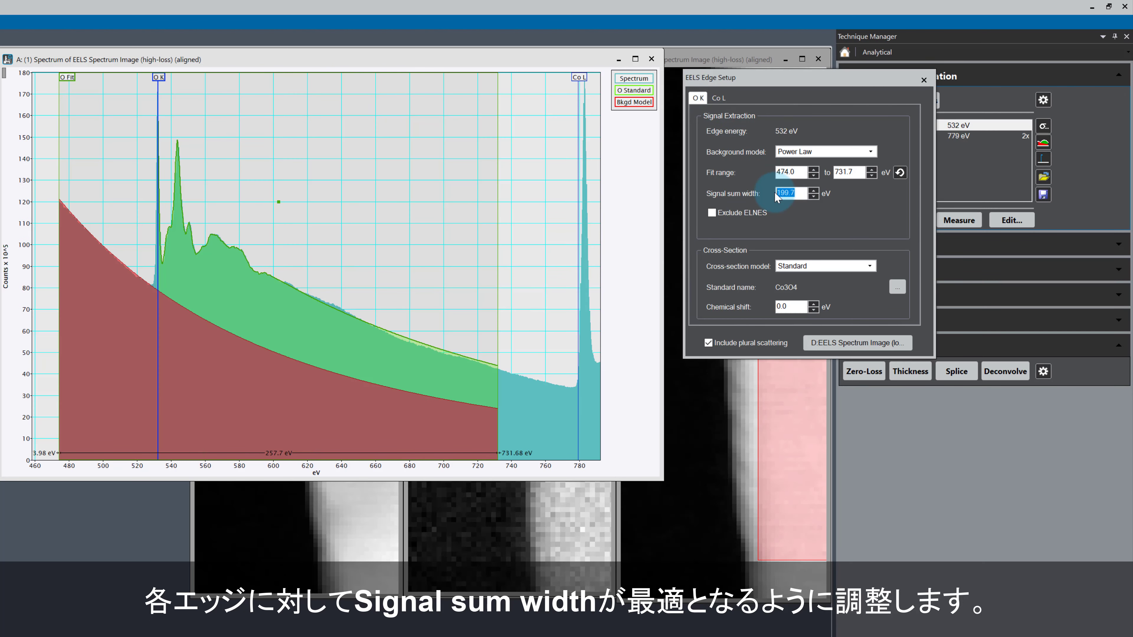
text(100.1)
key(Return)
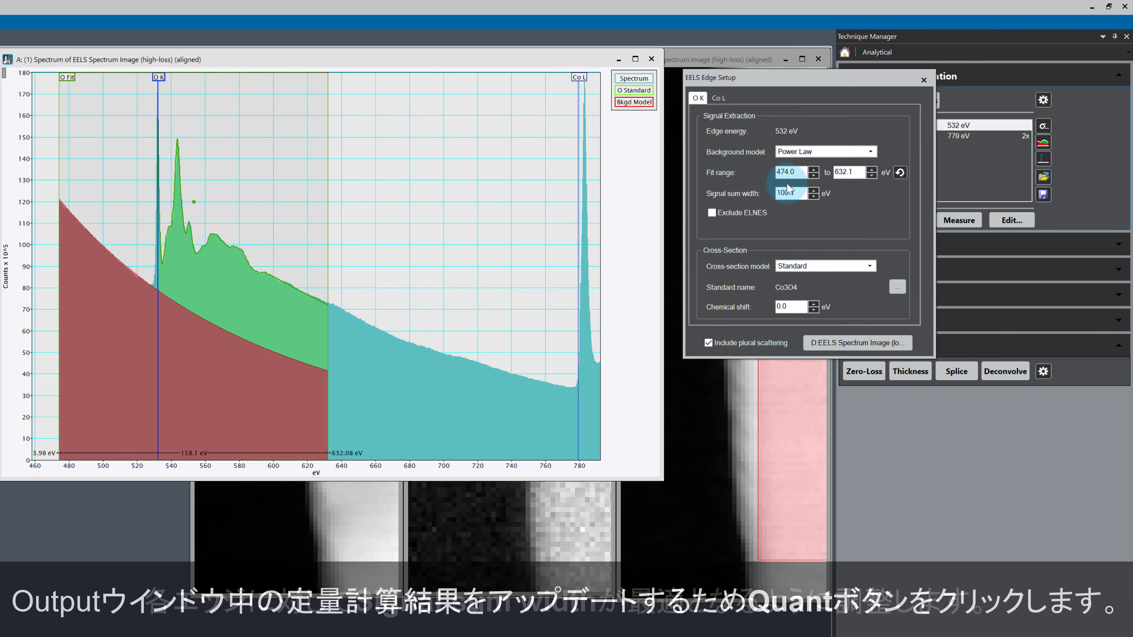
- Close EELS Edge Setup and run Quant to list O K and Co L compositions
click(923, 80)
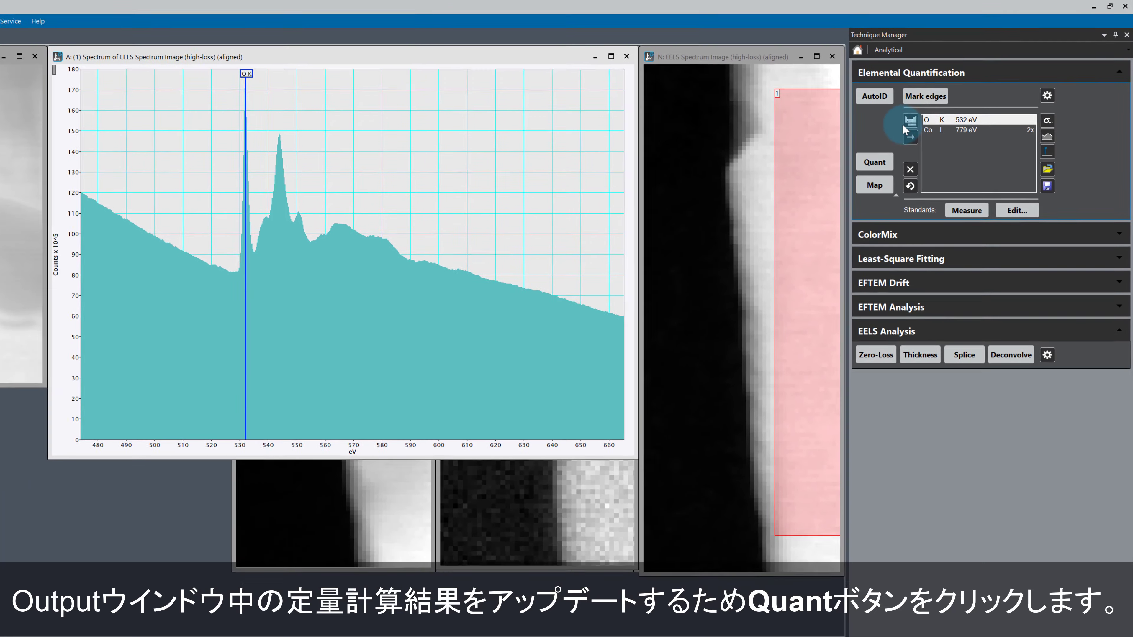
click(865, 171)
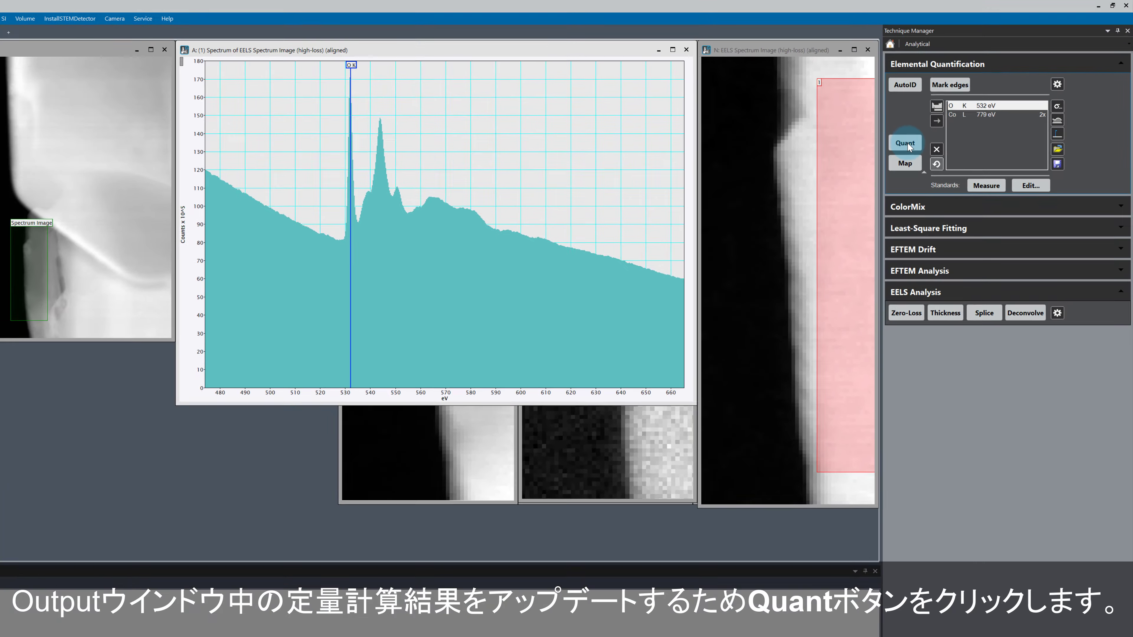